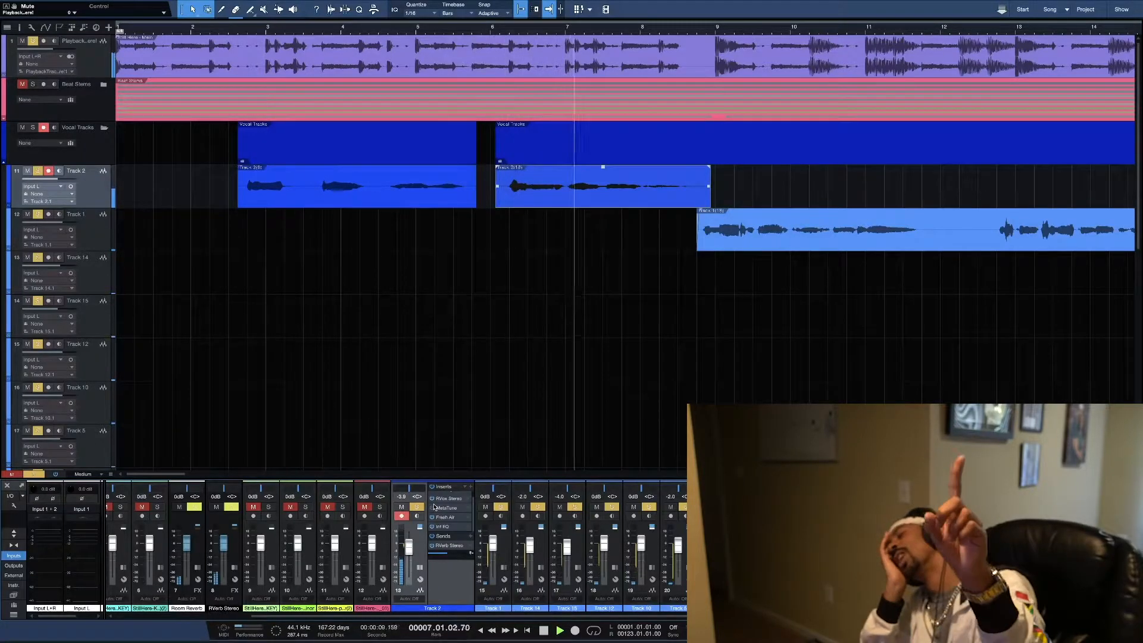
- Stop playback and open both vocal clips on Track 2 for editing with Melodyne
key("space")
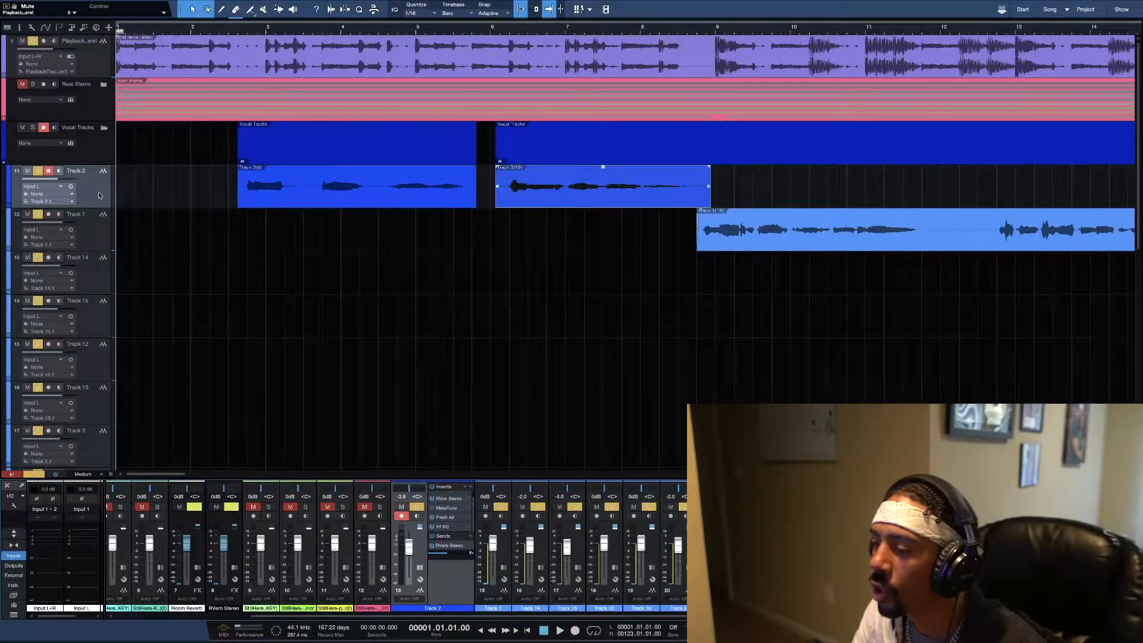
right_click(303, 203)
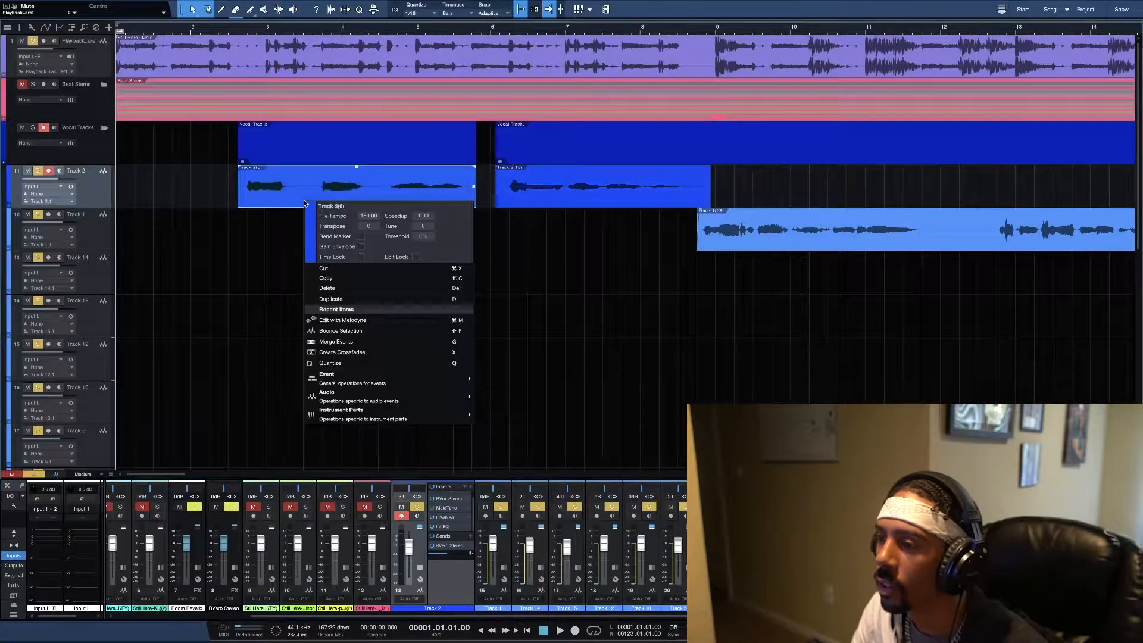
key("Escape")
left_click(565, 196, "shift")
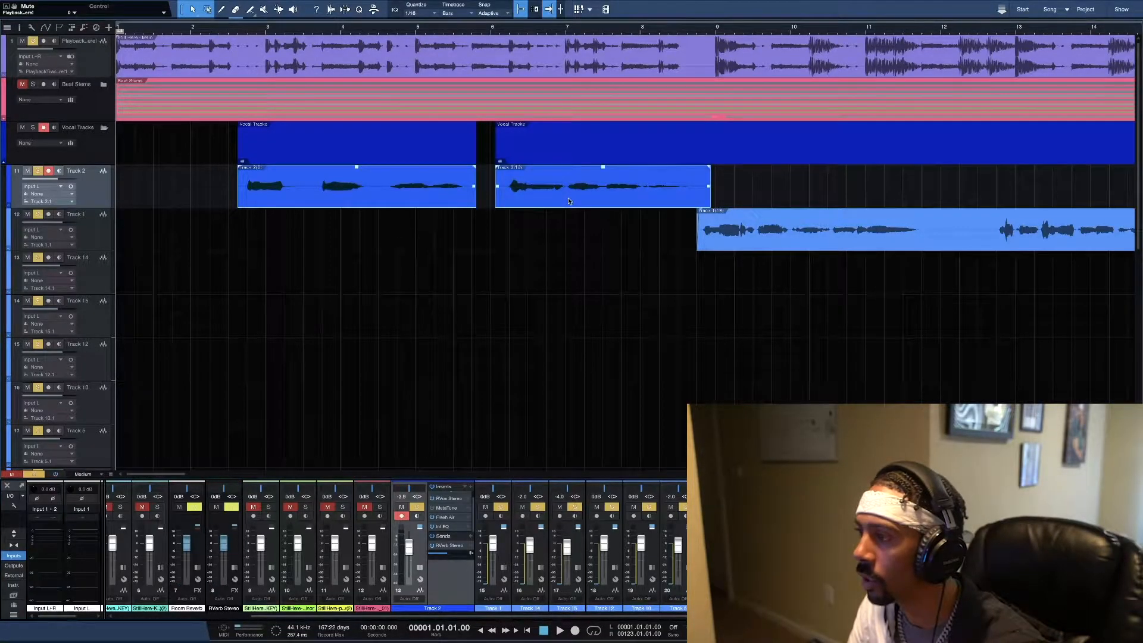
right_click(565, 198)
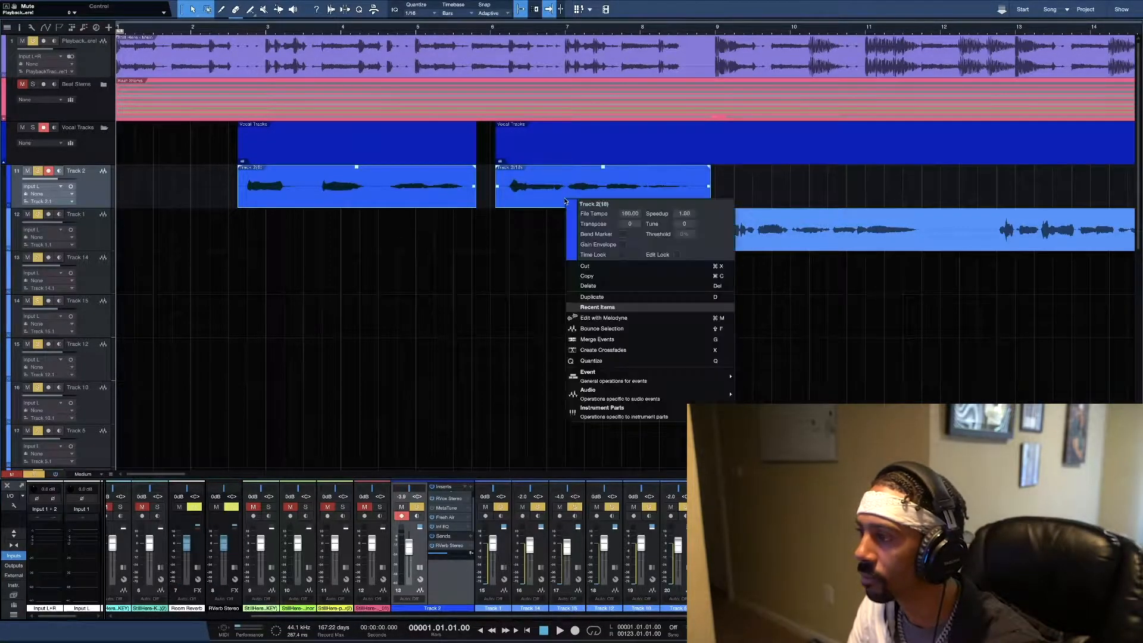
left_click(602, 317)
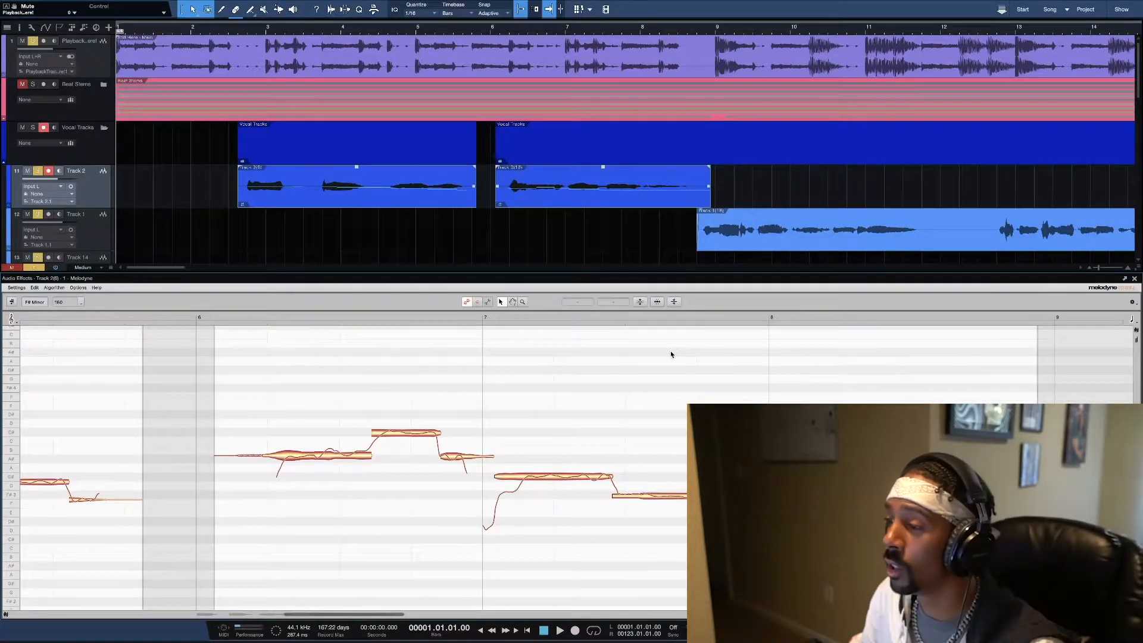
- Place the playhead just before the first Track 2 clip and tune that clip's first note to the centre of D#4
scroll(298, 406, "left", 1)
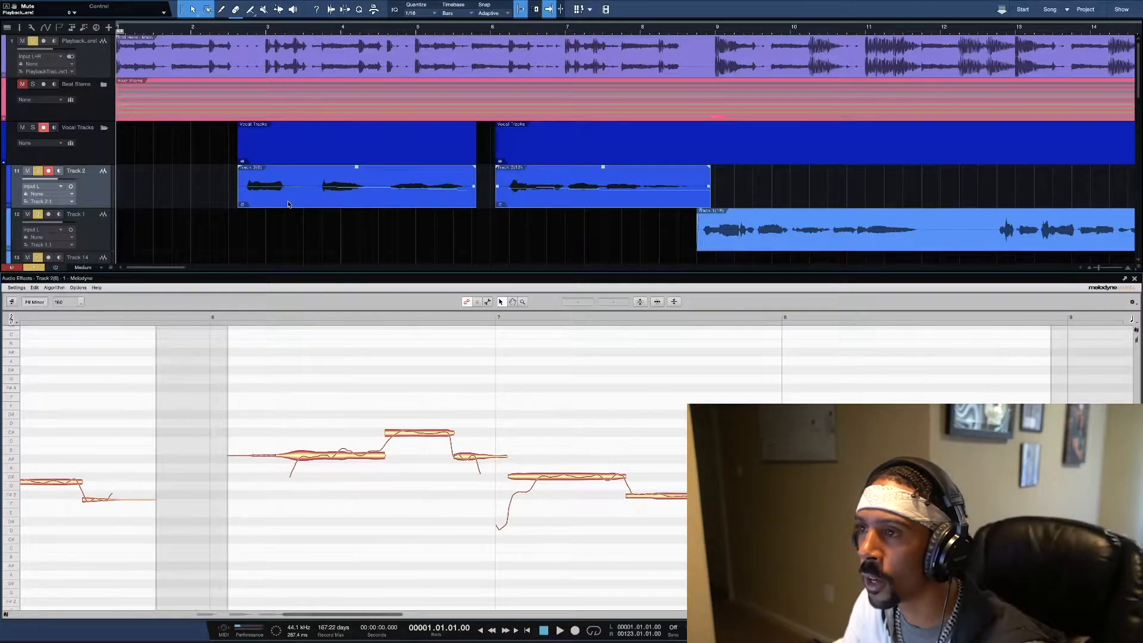
left_click(230, 30)
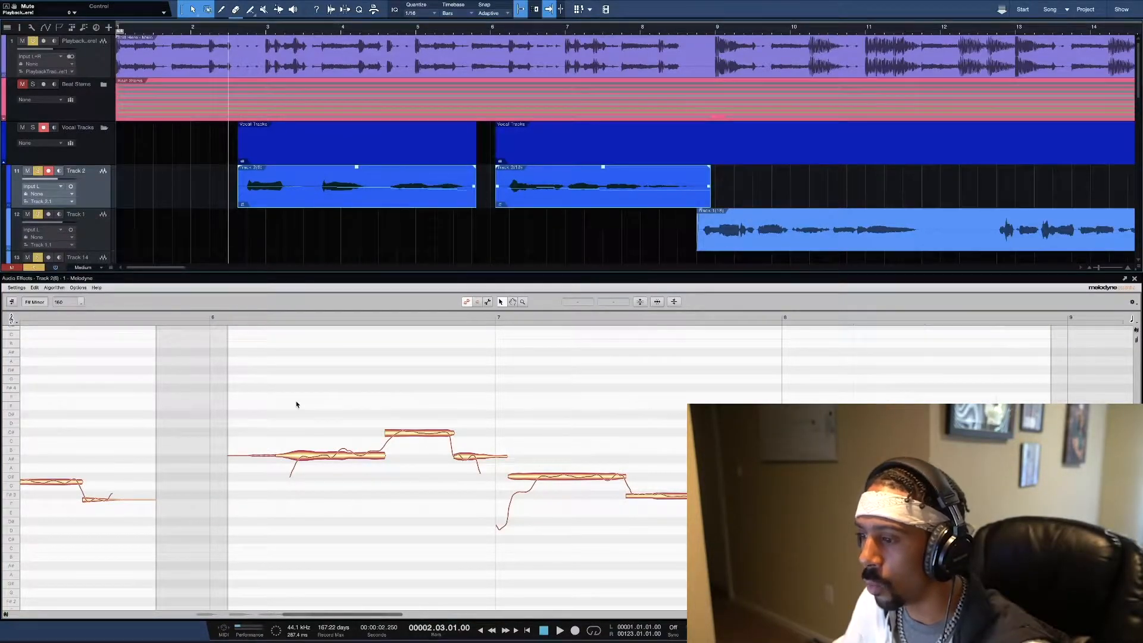
scroll(296, 404, "left", 10)
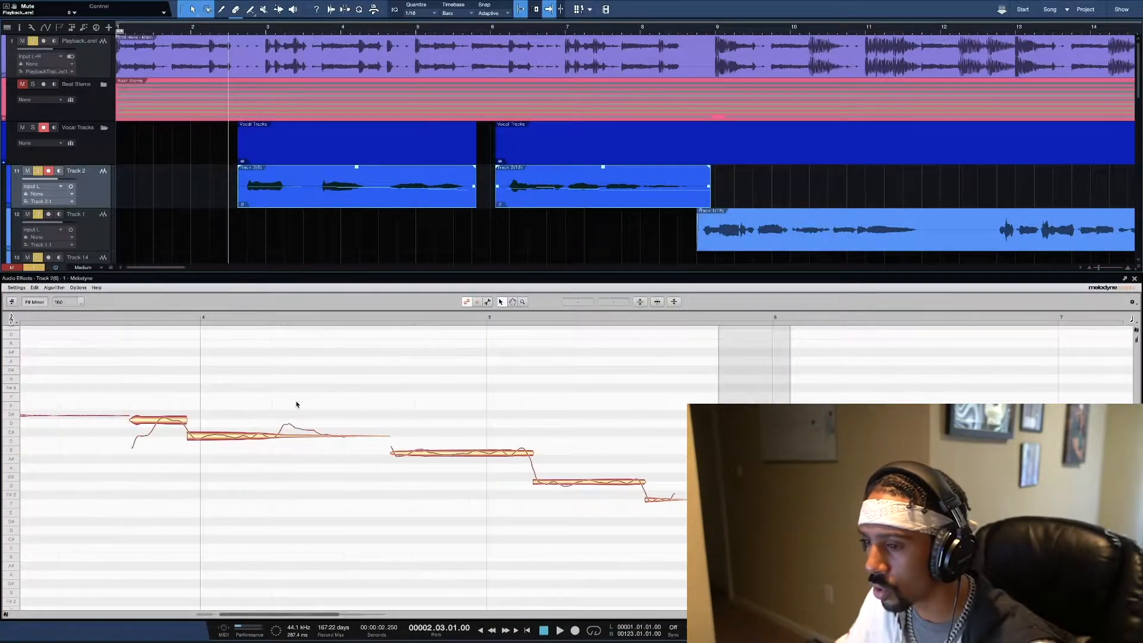
scroll(296, 404, "left", 6)
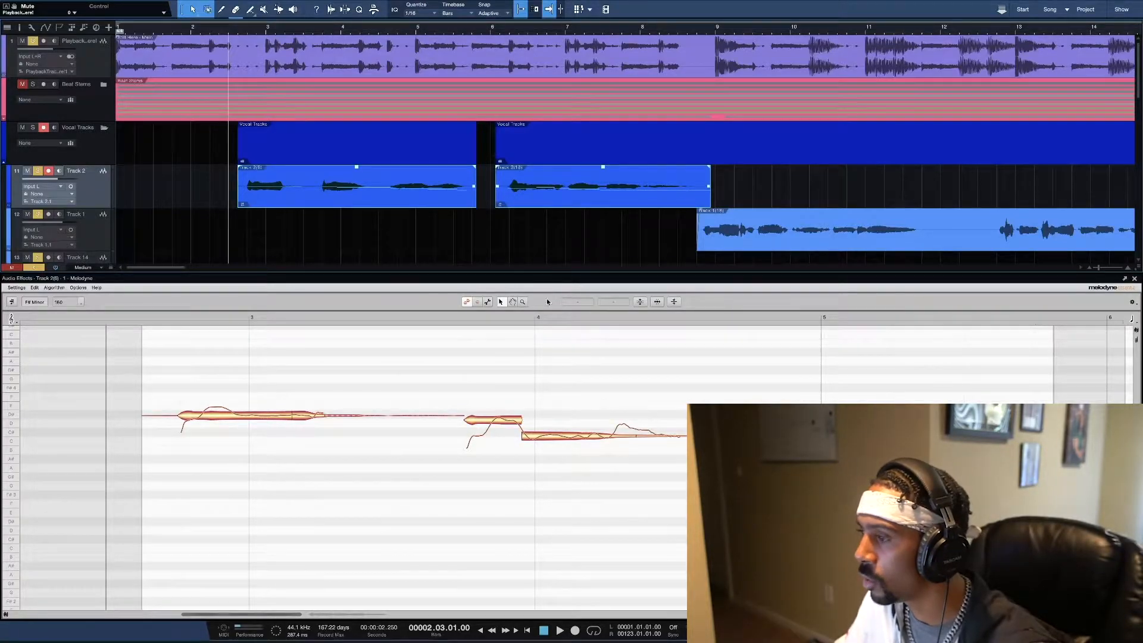
left_click(522, 302)
left_click_drag(408, 382, 387, 443)
scroll(386, 443, "down", 1)
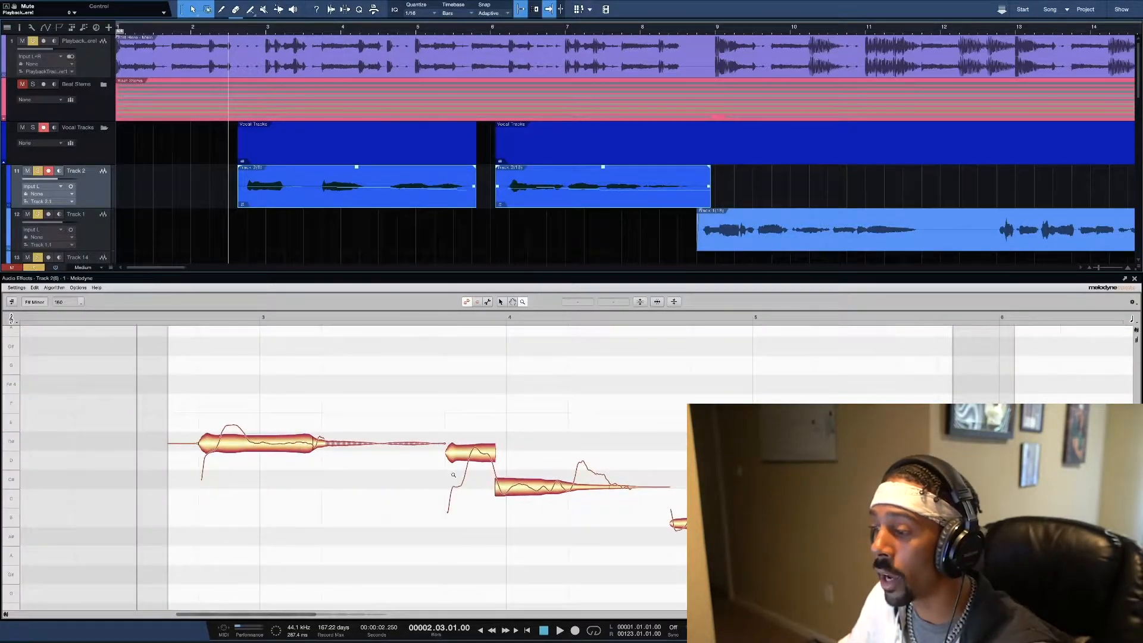
left_click(503, 302)
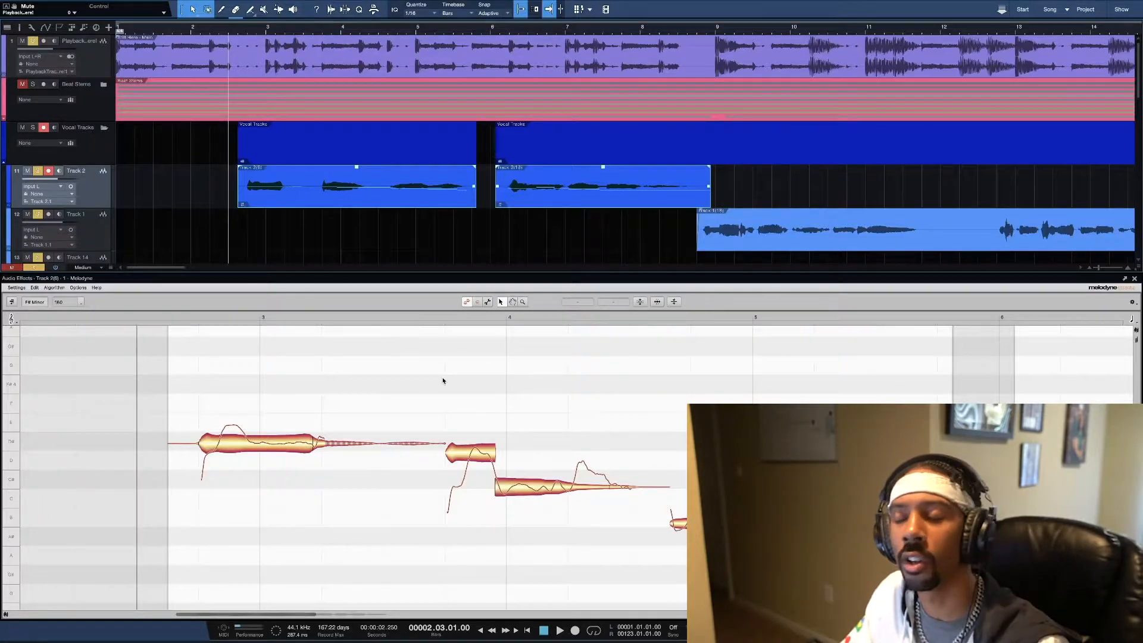
left_click(267, 448)
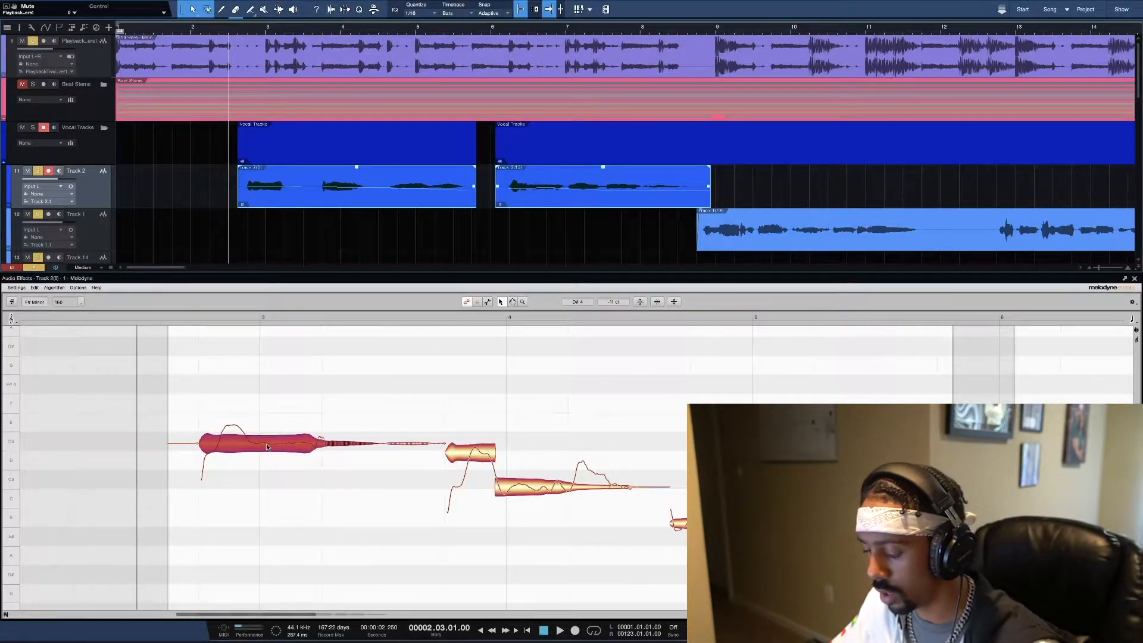
left_click_drag(267, 447, 265, 442)
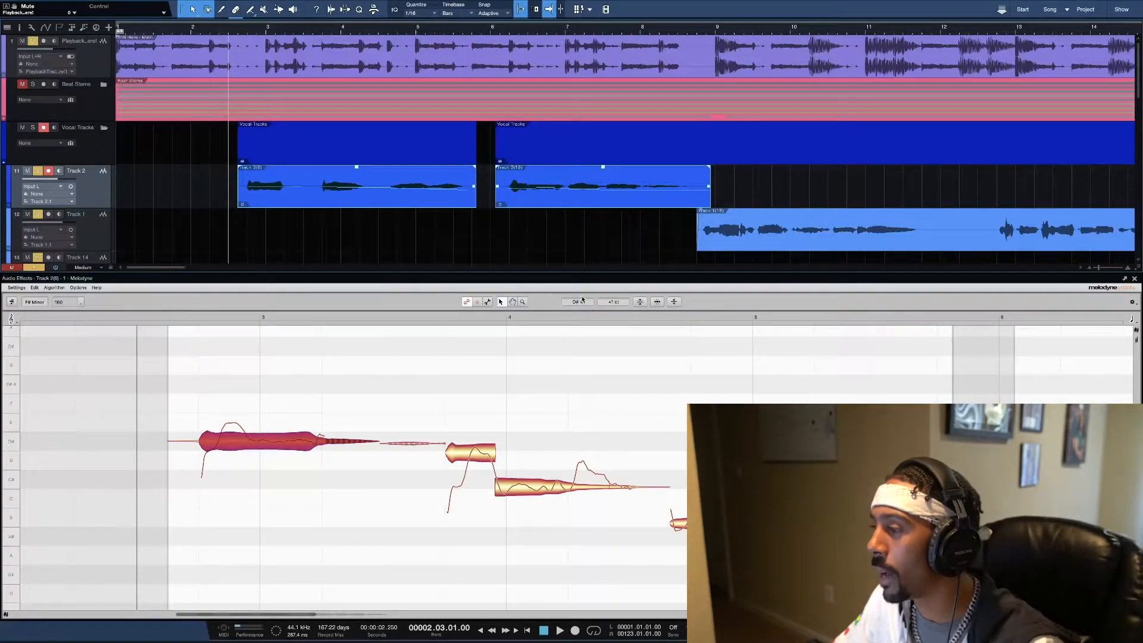
- Check the pitch center and pitch drift correction options, dismiss them unapplied and audition the opening vocal
left_click(639, 303)
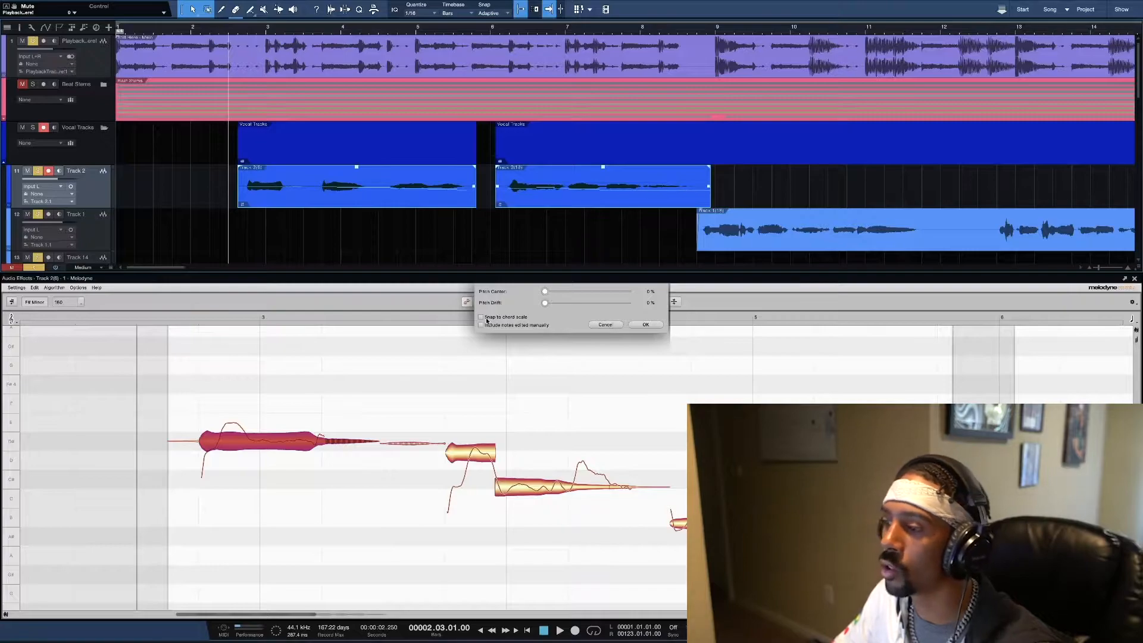
left_click(605, 325)
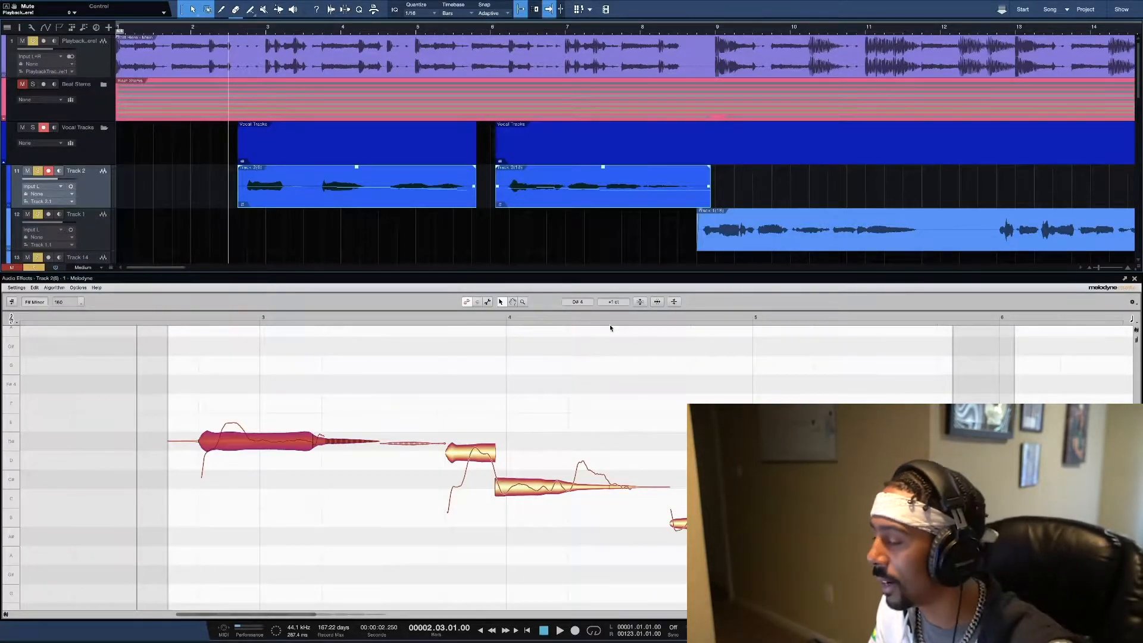
key("space")
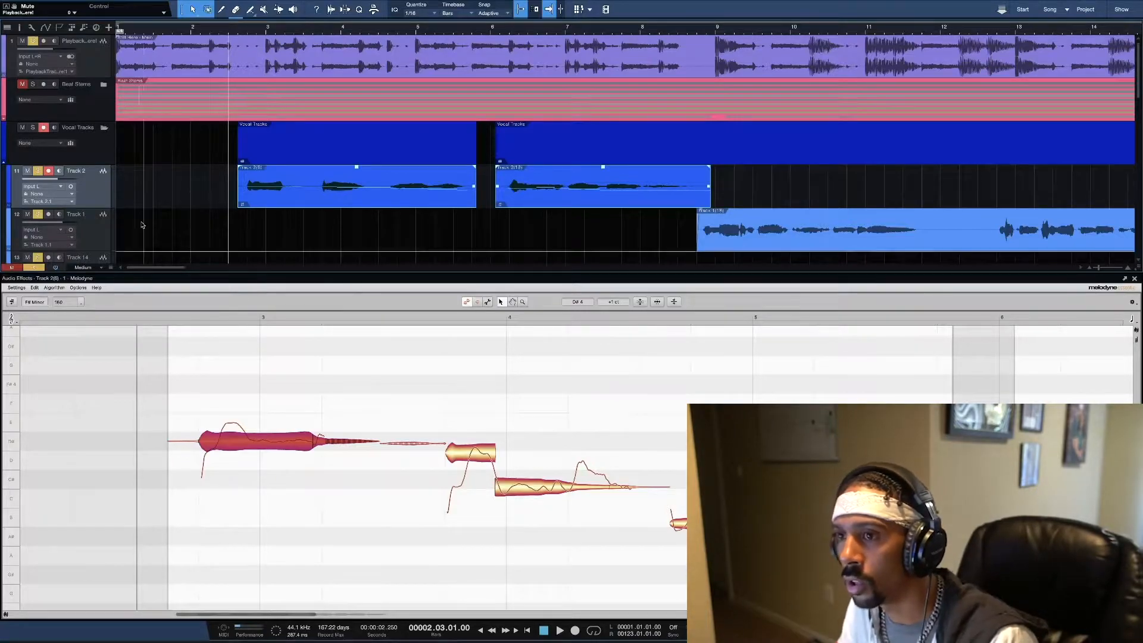
key("space")
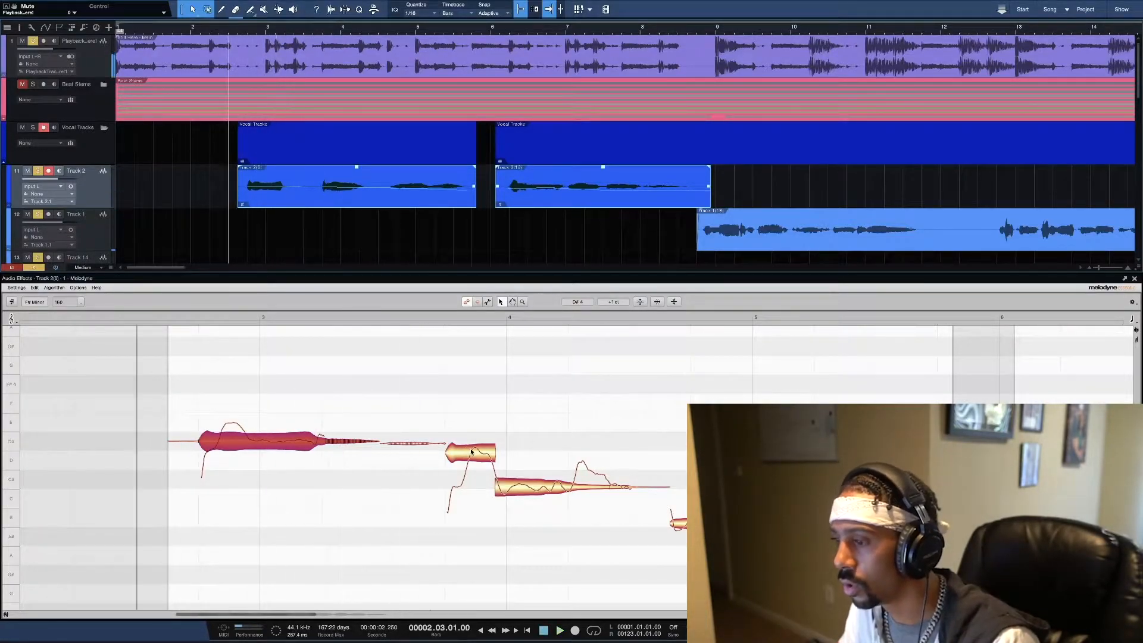
- Tune the second note up to D#4 and the third note to C#4, and audition the phrase
left_click(471, 455)
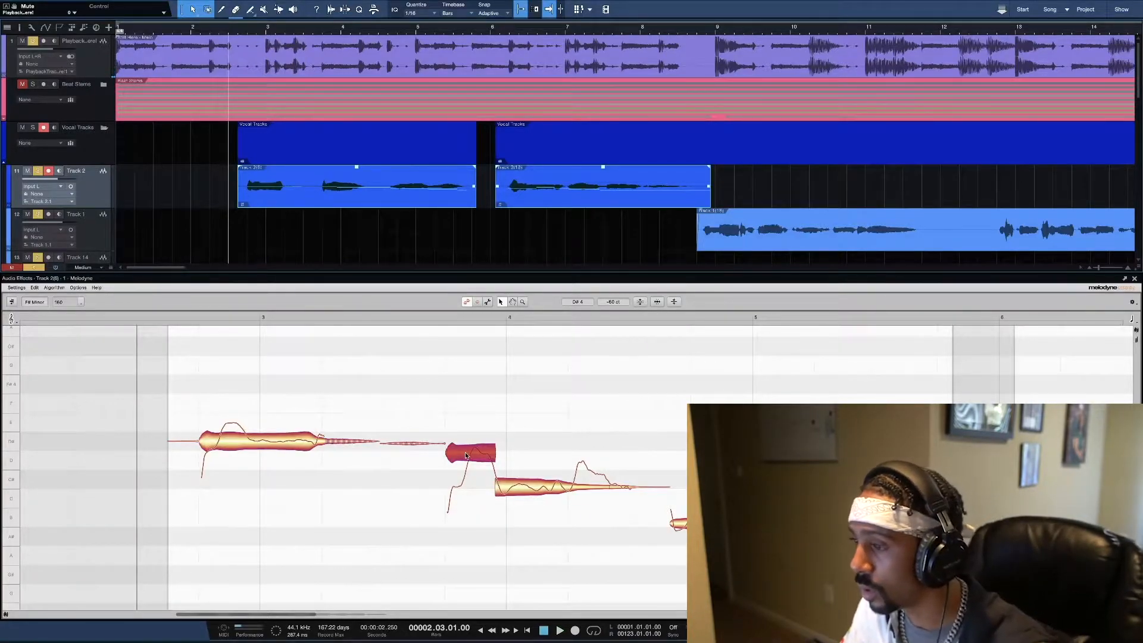
left_click_drag(465, 452, 473, 441)
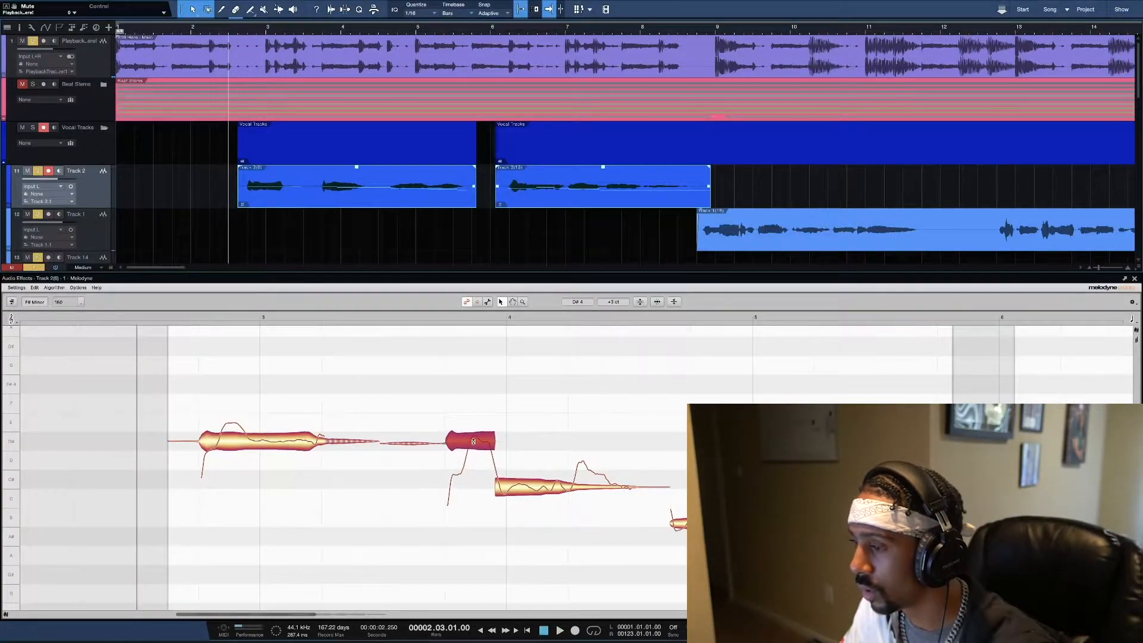
left_click_drag(540, 493, 536, 482)
key("space")
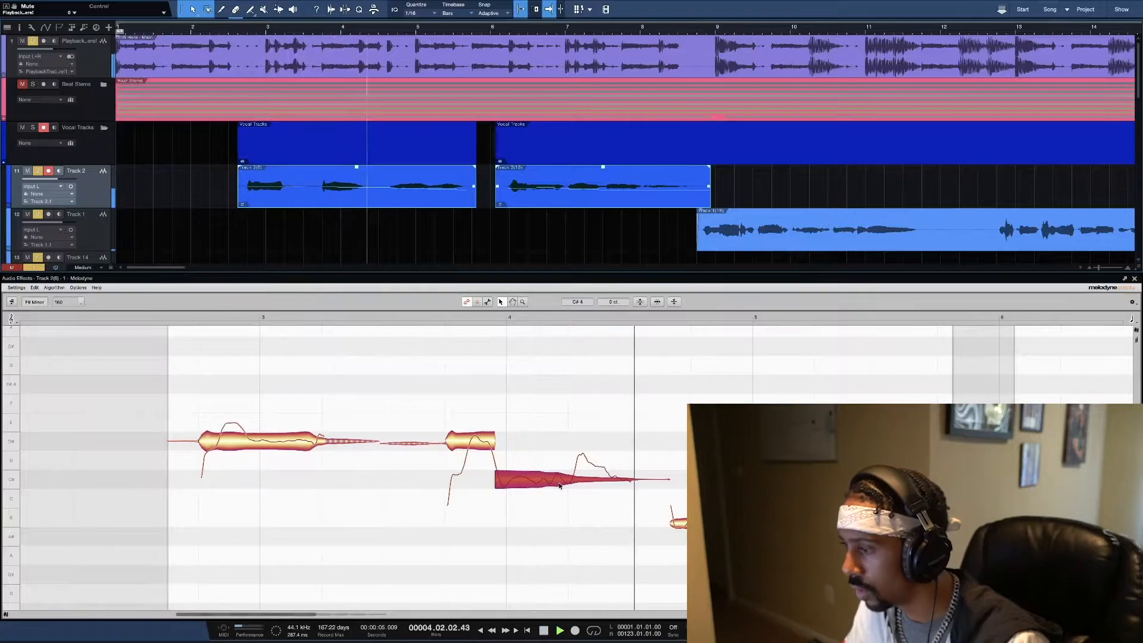
key("space")
- Snap the fourth note, just before bar 5, to B3 and audition it
left_click(358, 524)
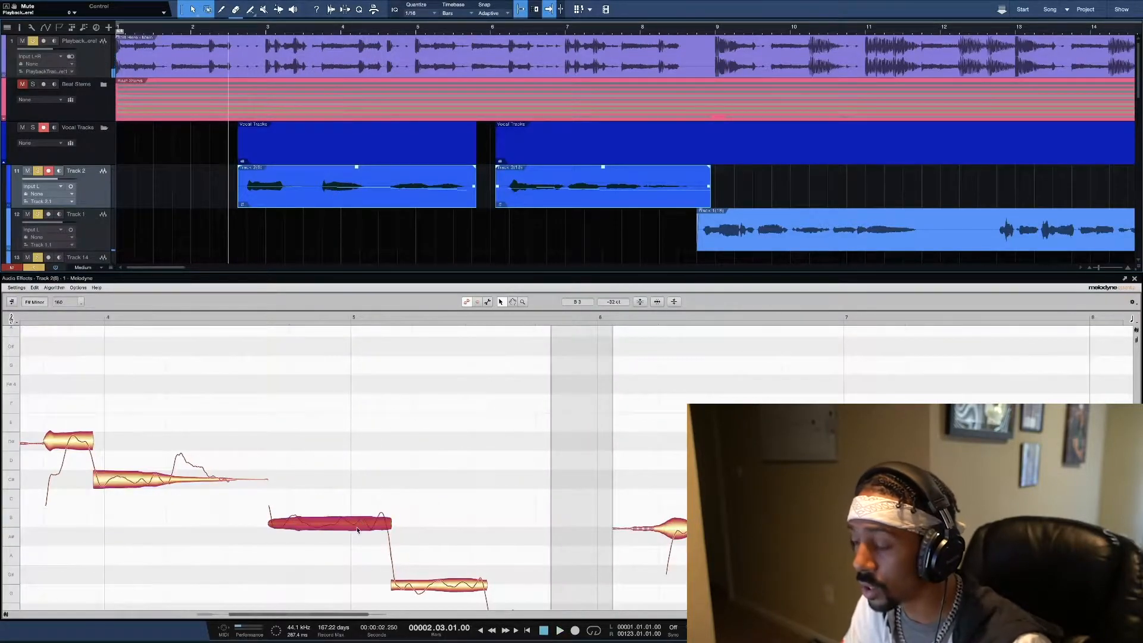
double_click(349, 528)
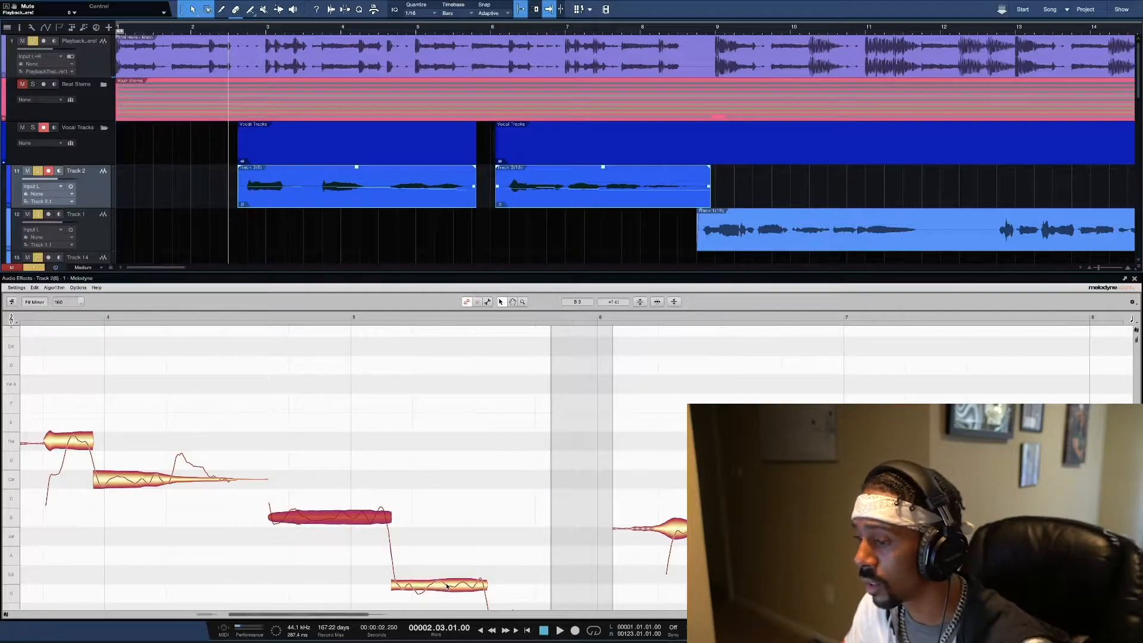
scroll(344, 492, "down", 3)
key("space")
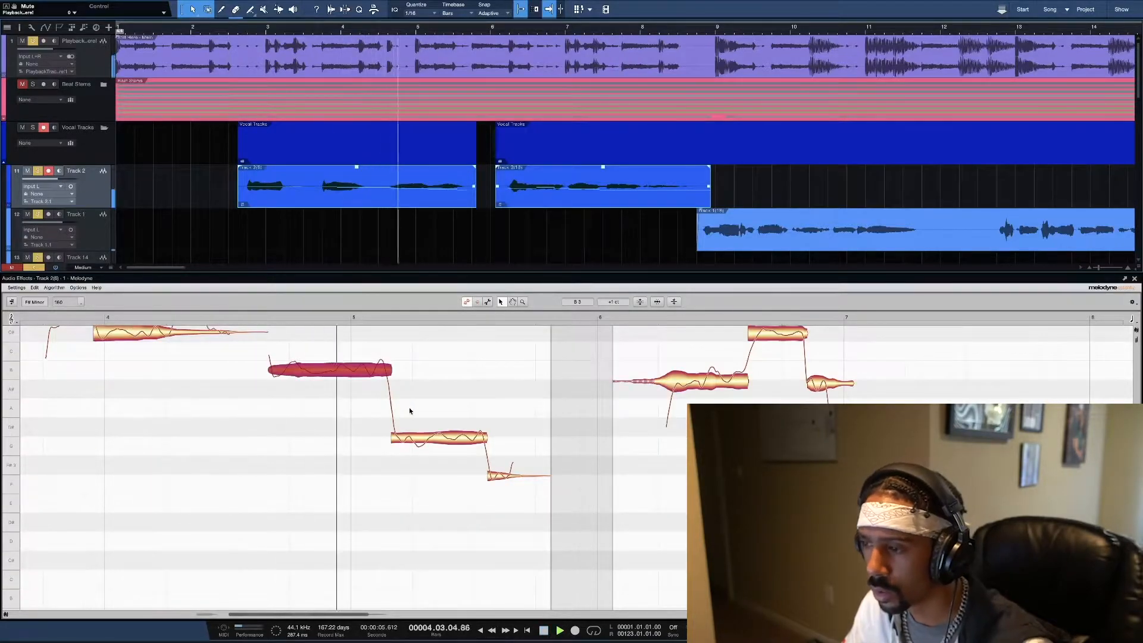
key("space")
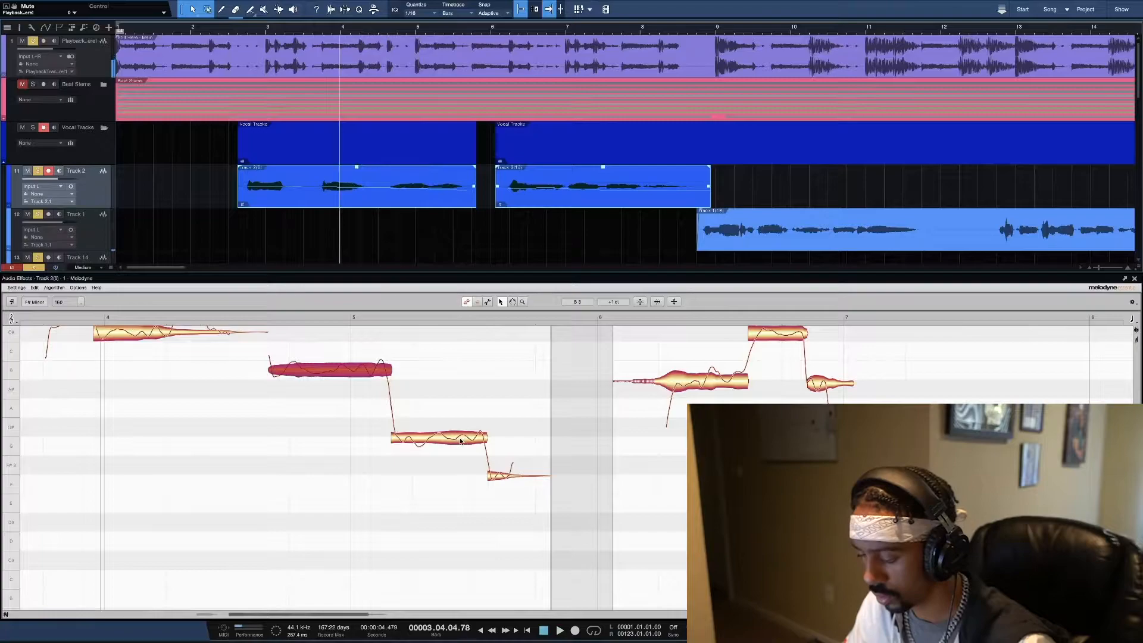
- Try the note after bar 5 at G3 and the clip's short last note at F#3, and audition them
left_click(460, 440)
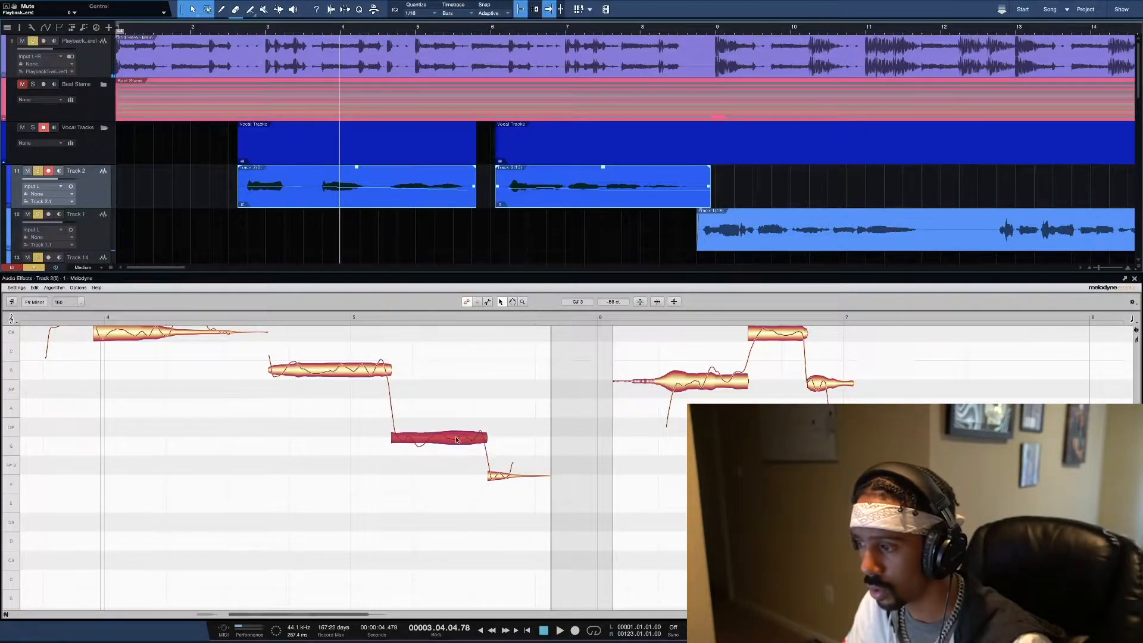
left_click_drag(461, 440, 503, 467)
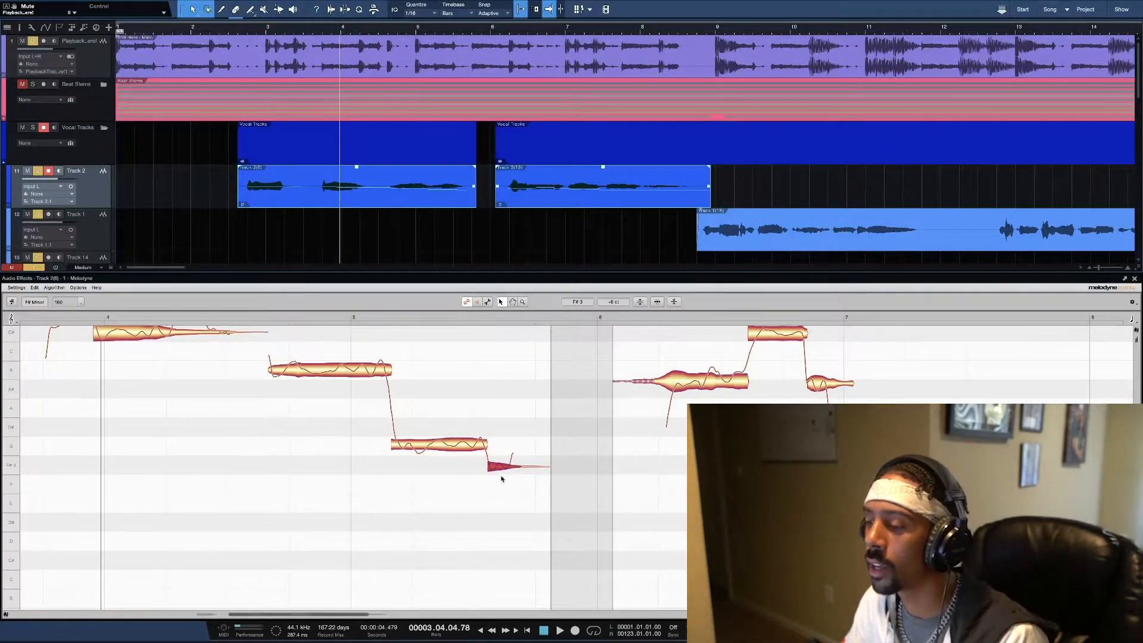
left_click_drag(499, 471, 499, 474)
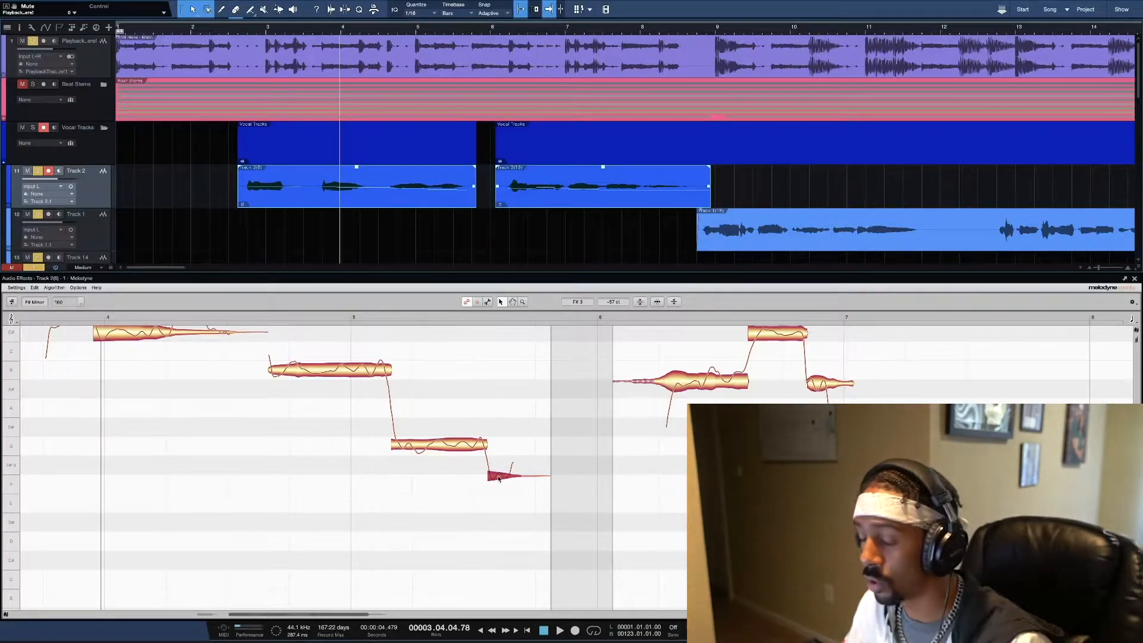
double_click(499, 478)
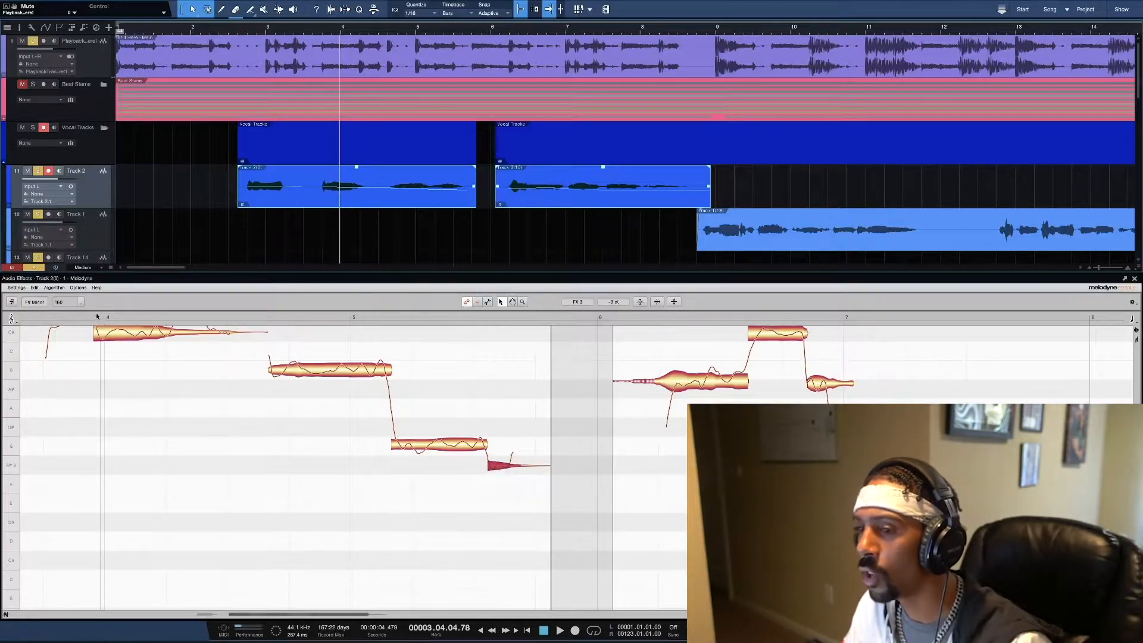
left_click(95, 316)
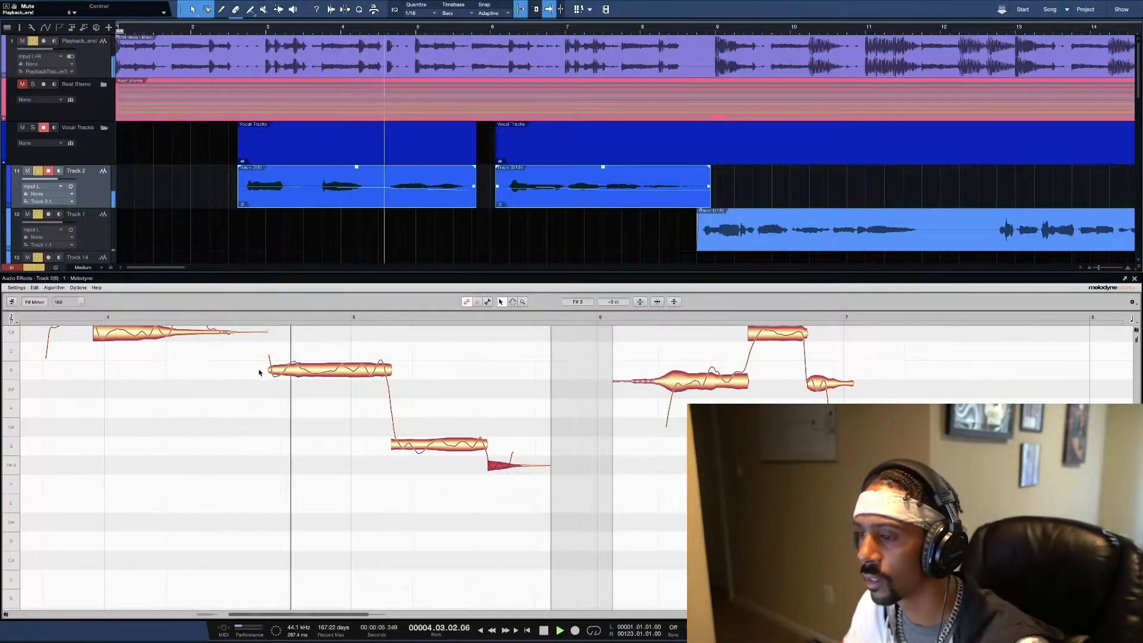
key("space")
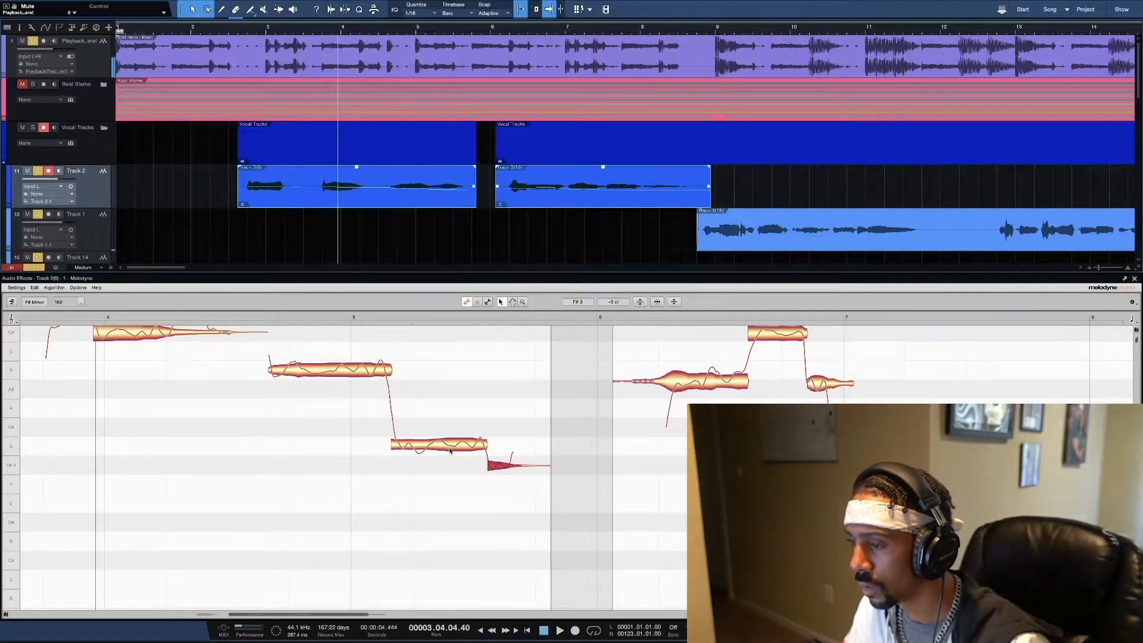
- Try lowering the first clip's short last note to F3 and listen to the phrase
left_click(449, 450)
left_click_drag(501, 468, 504, 485)
key("space")
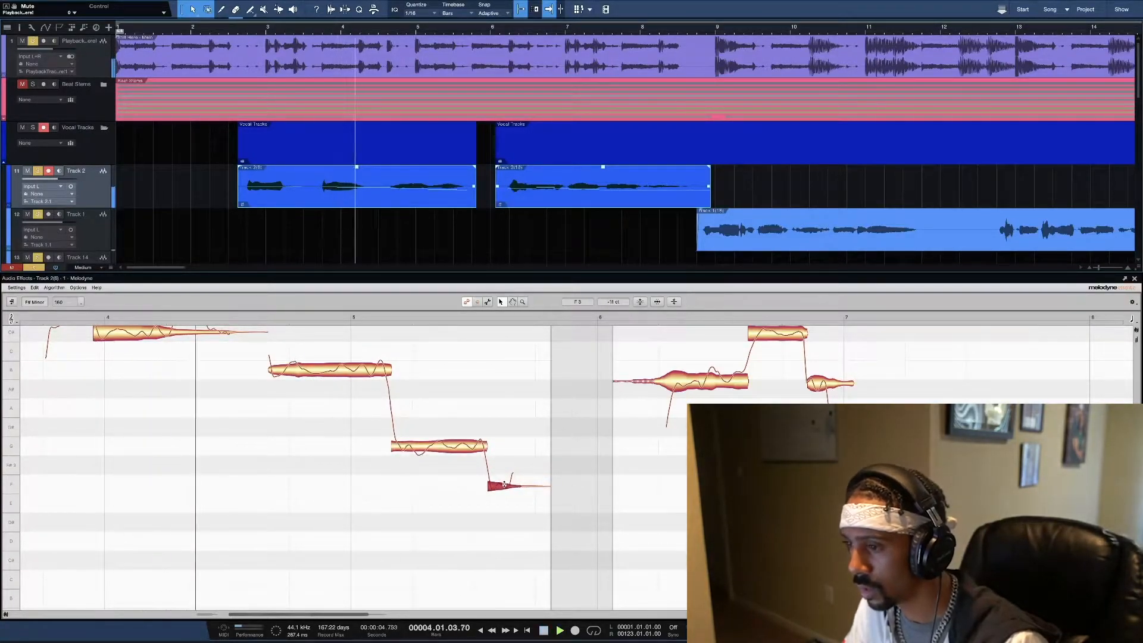
key("space")
- Raise the note after bar 5 to G#3 and the clip's last note to F#3, auditioning the changes
left_click_drag(453, 448, 454, 427)
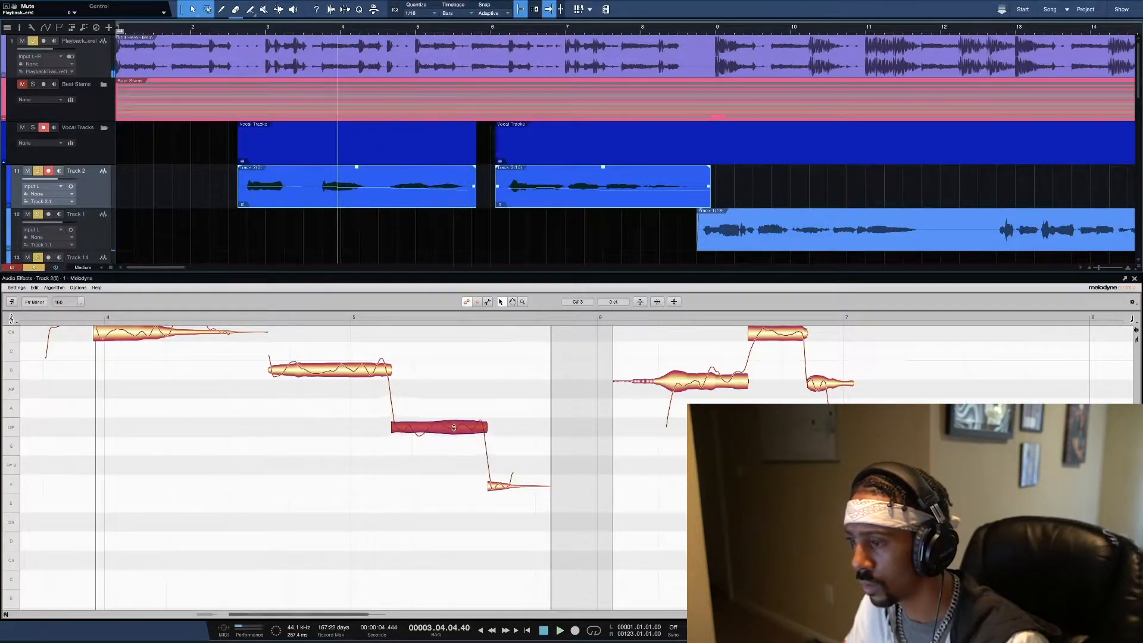
key("space")
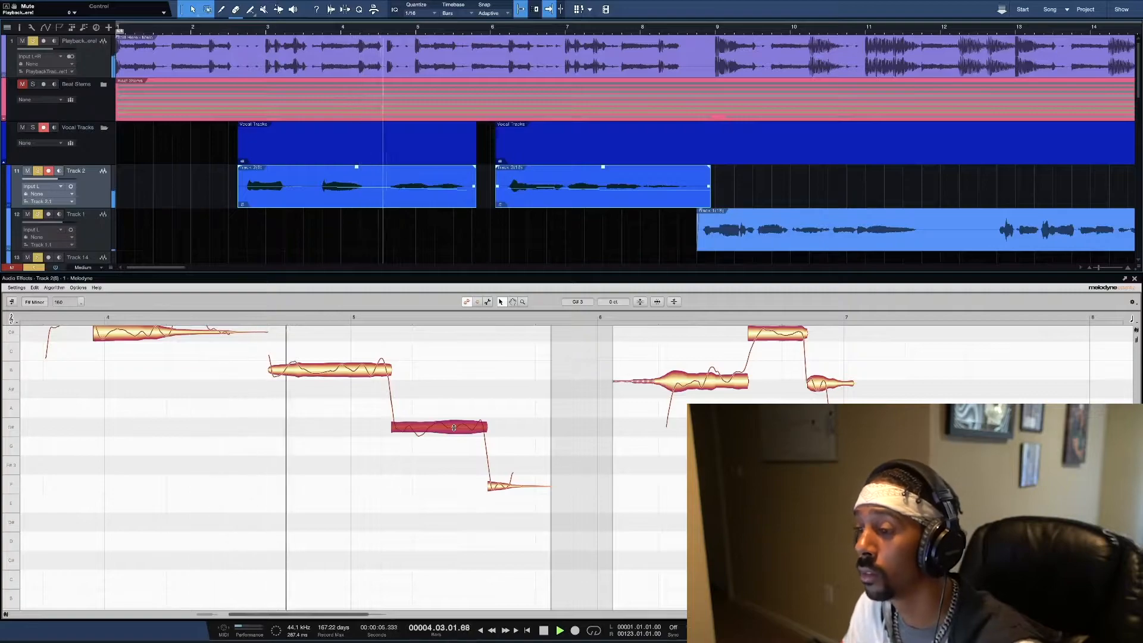
key("space")
left_click_drag(496, 485, 494, 466)
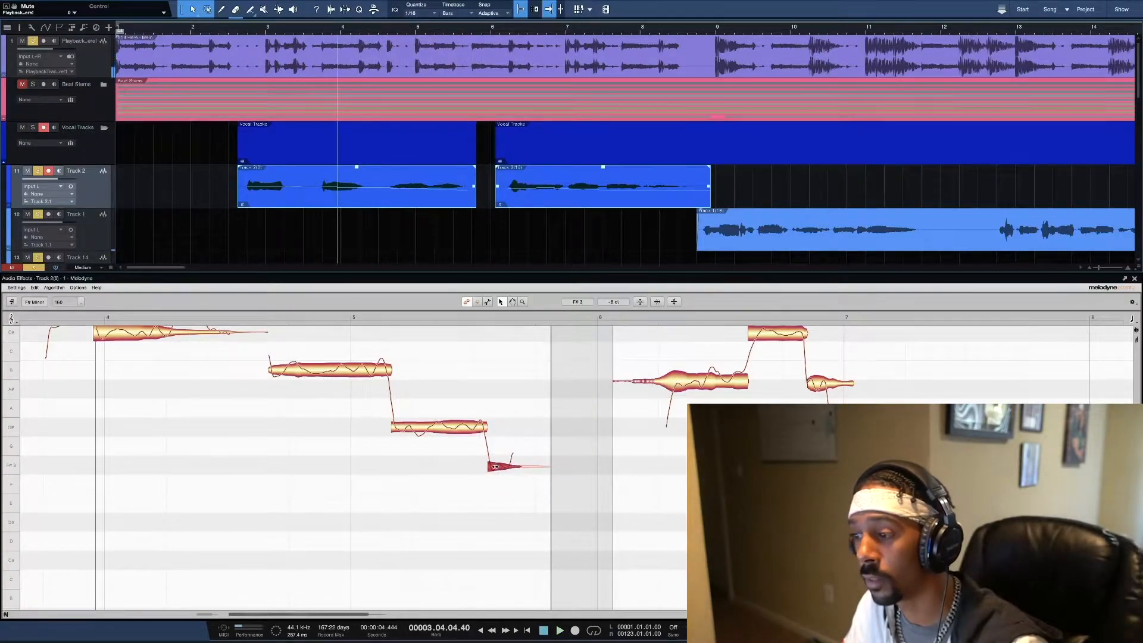
key("space")
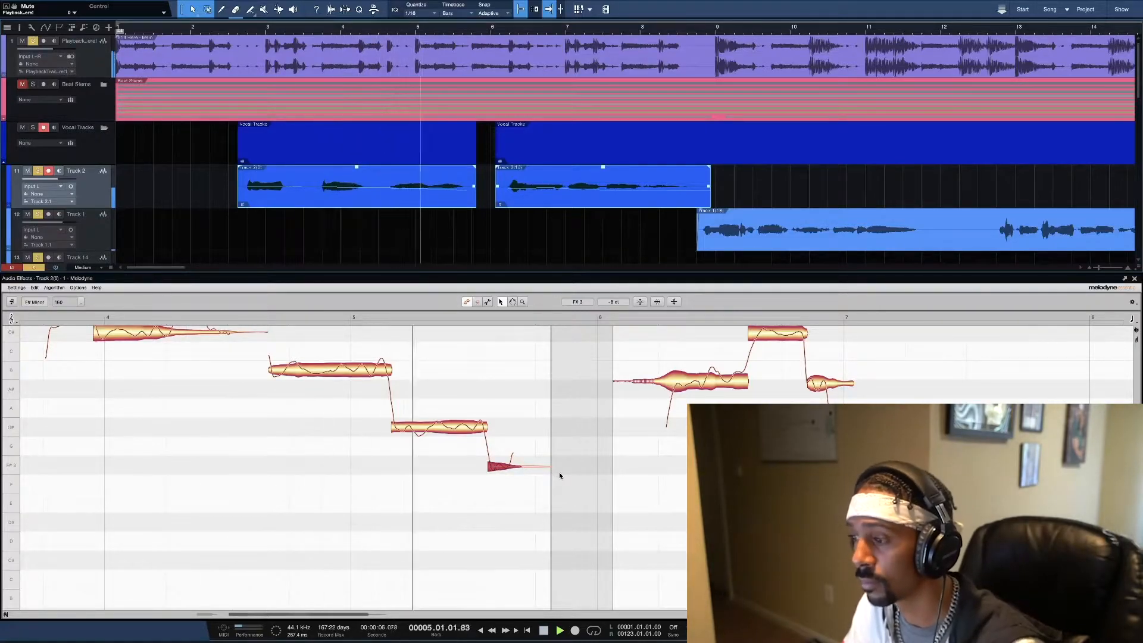
- Raise the second clip's first sustained note, after bar 6, to B3
key("space")
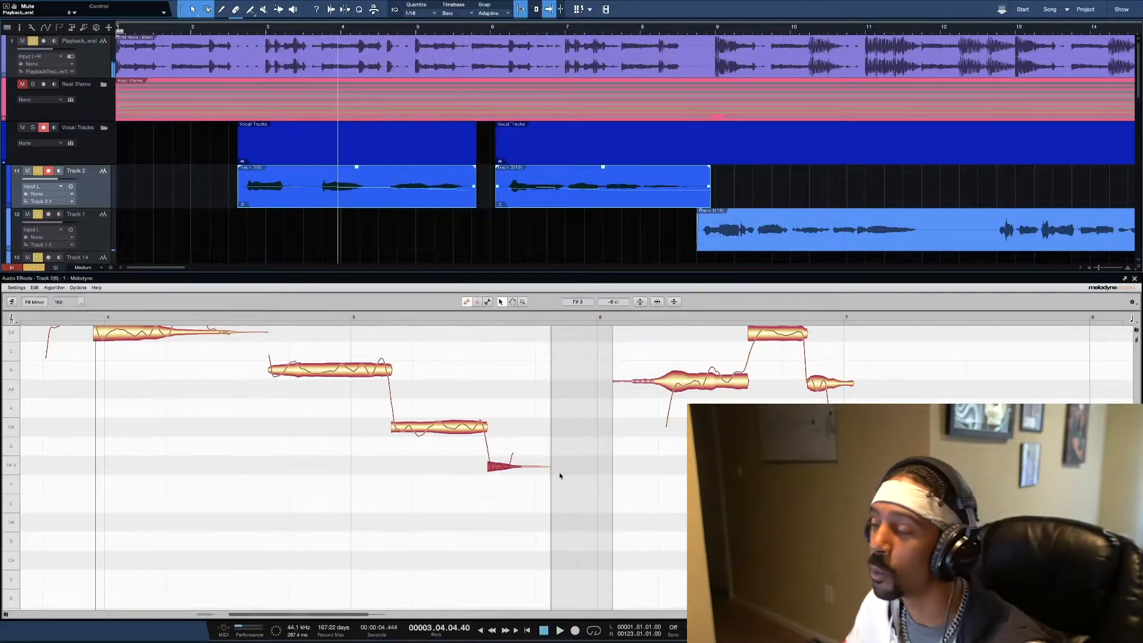
scroll(559, 475, "right", 10)
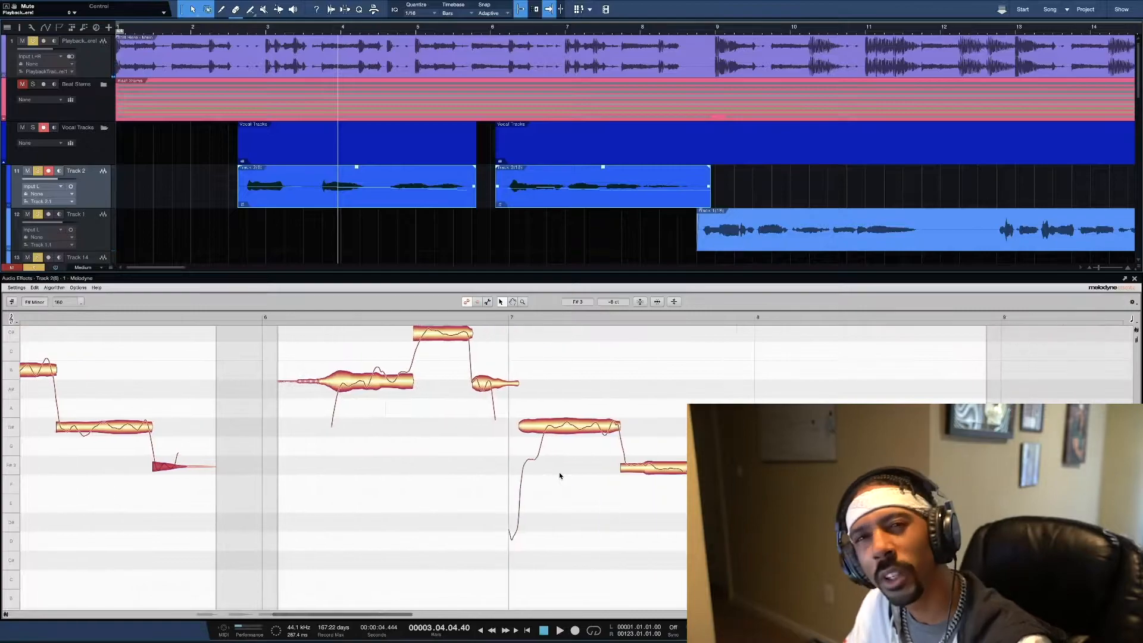
scroll(468, 463, "up", 3)
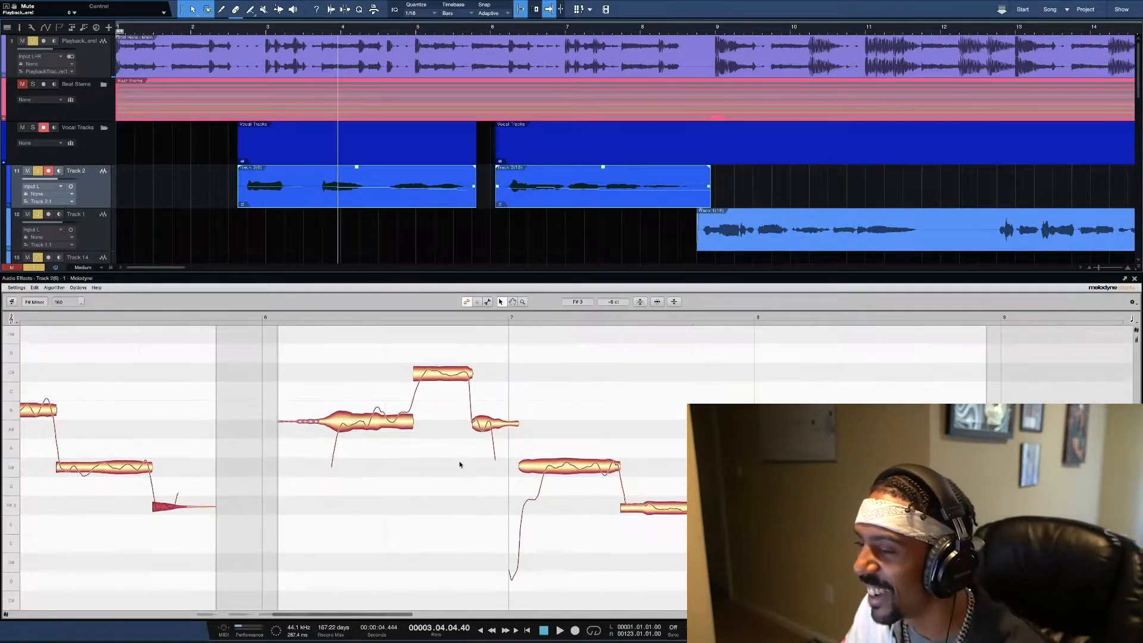
left_click(362, 424)
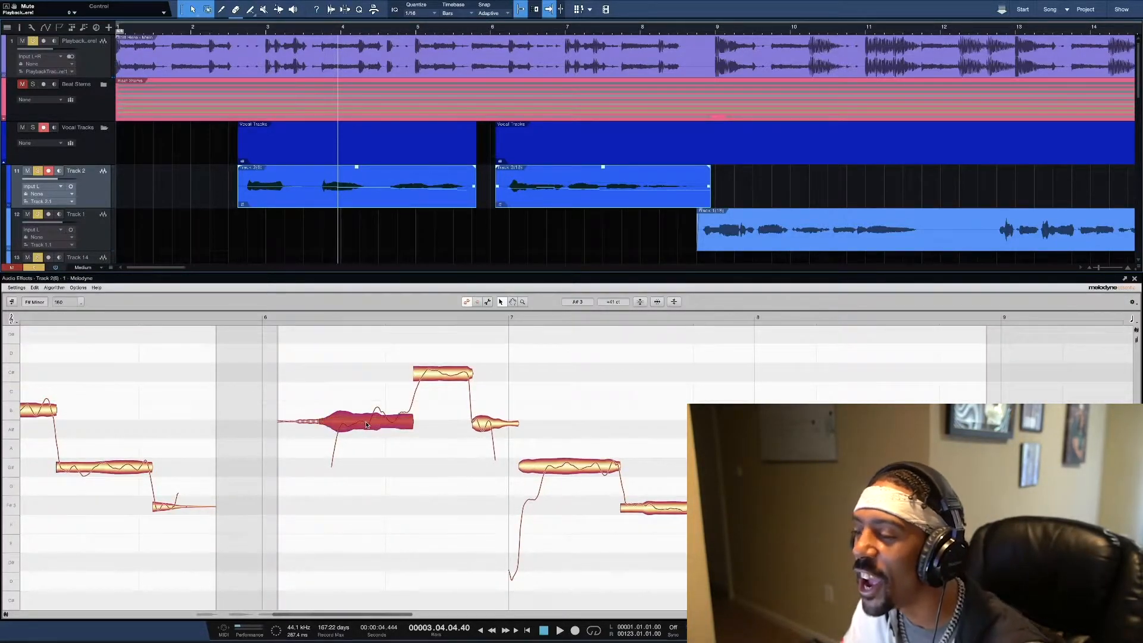
left_click_drag(367, 424, 368, 413)
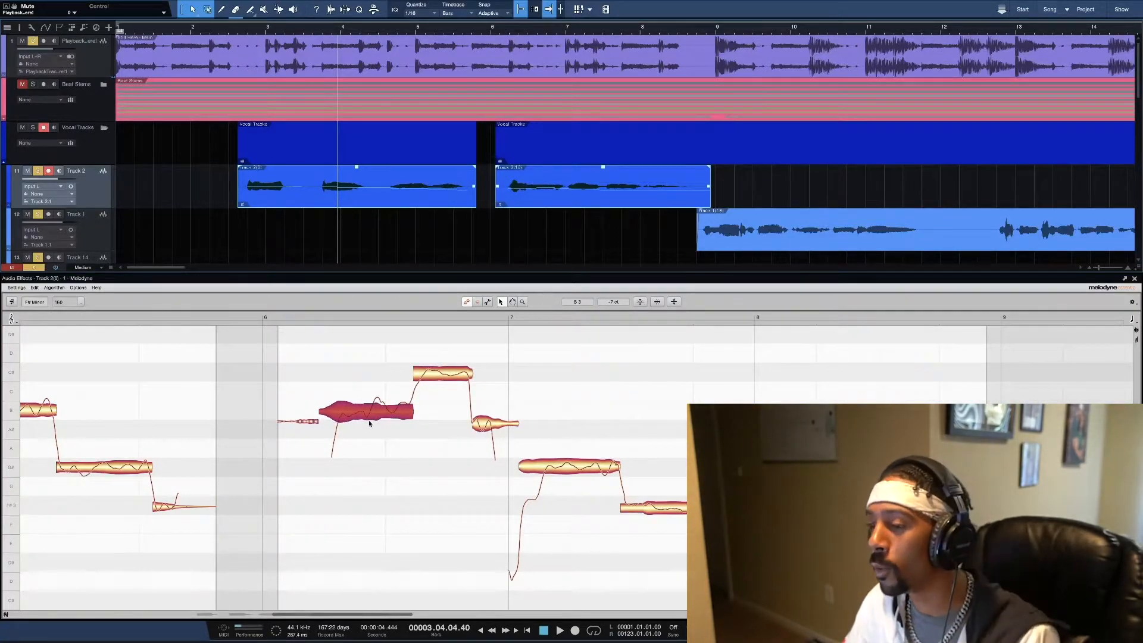
- Raise the thin lead-in before the second clip's sustained note to B3 and audition the phrase
left_click(308, 420)
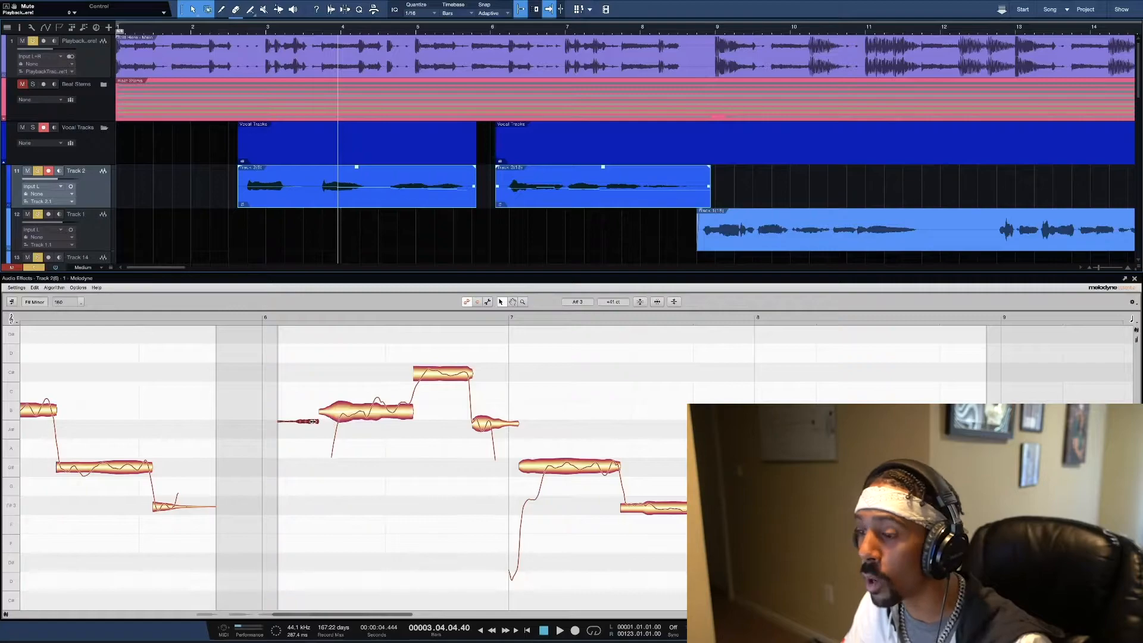
left_click(309, 440)
left_click(314, 422)
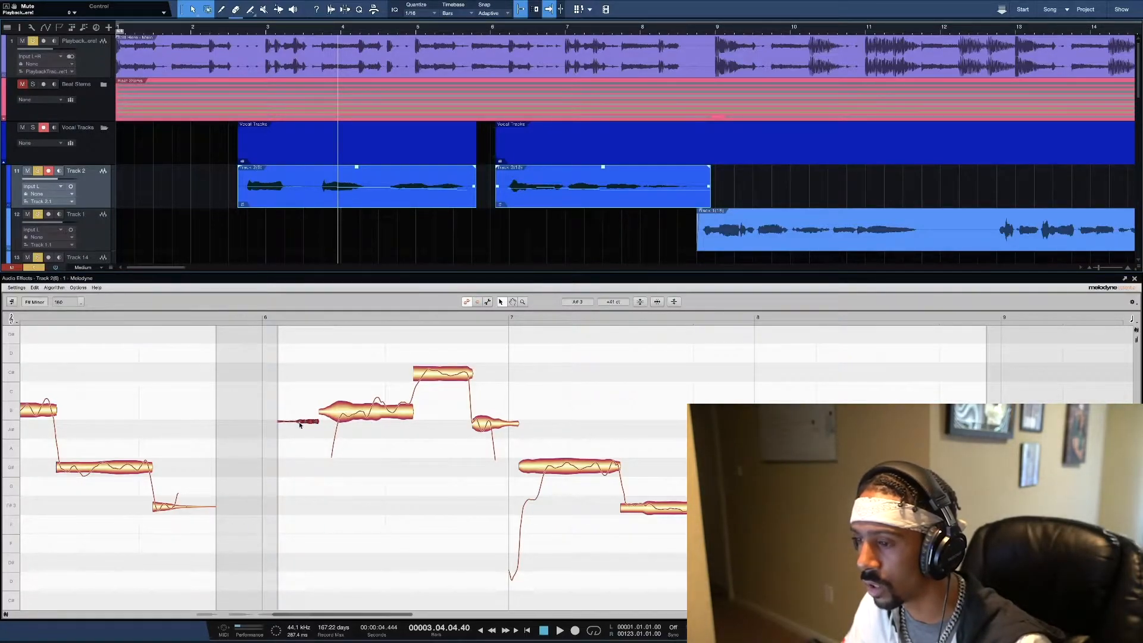
left_click_drag(294, 425, 298, 415)
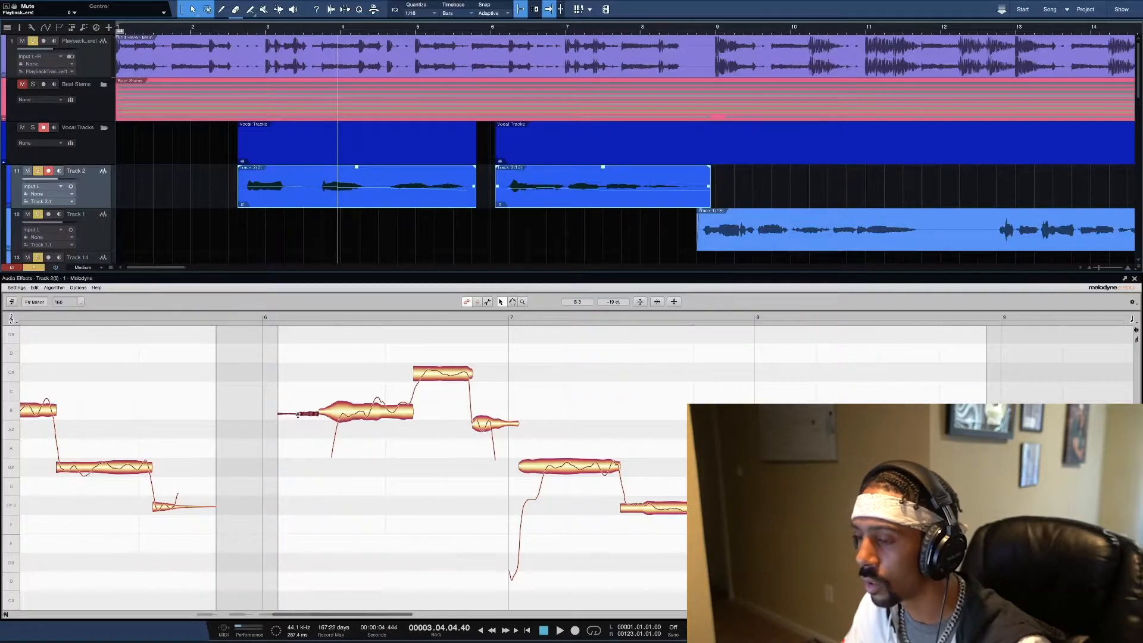
left_click(159, 322)
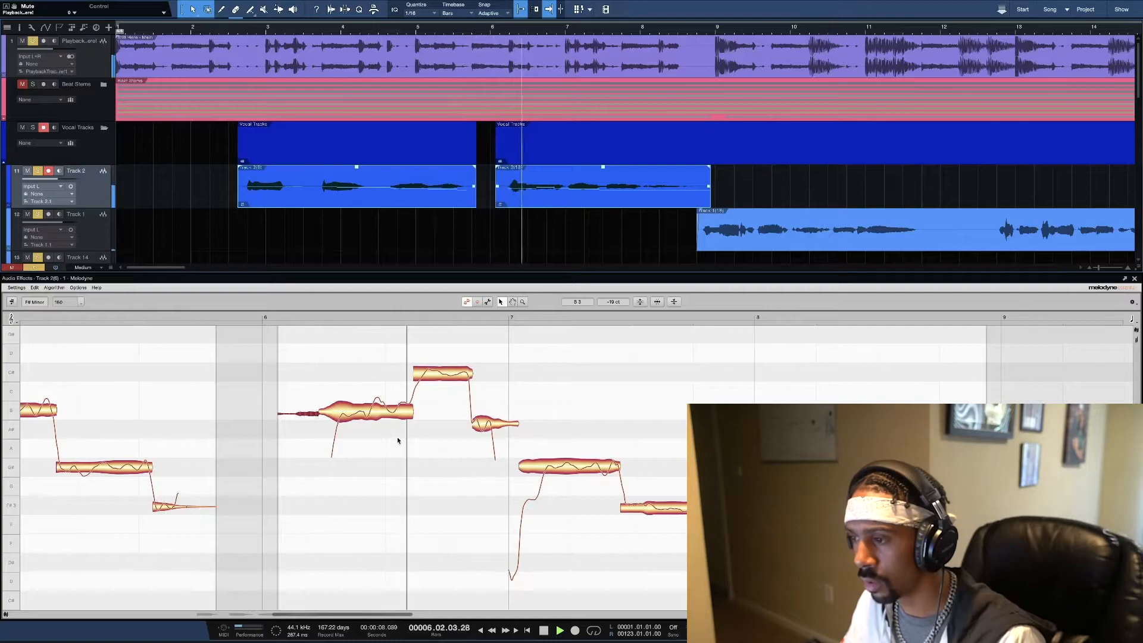
key("space")
- Try the sustained note after bar 6 at A#3 and listen to the phrase
left_click_drag(373, 415, 377, 424)
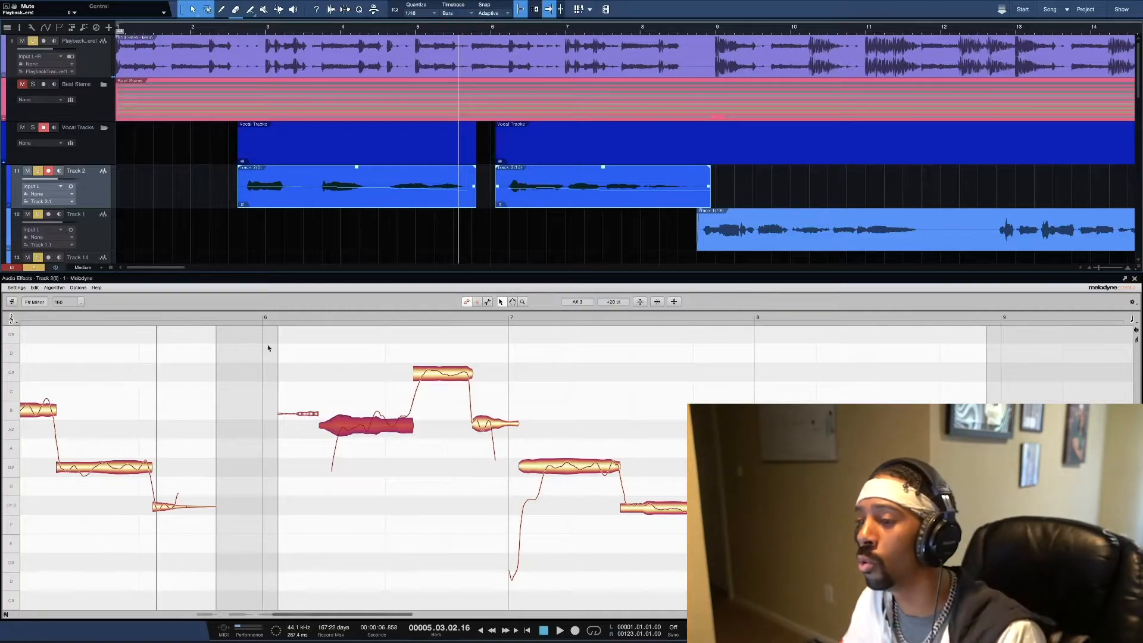
key("space")
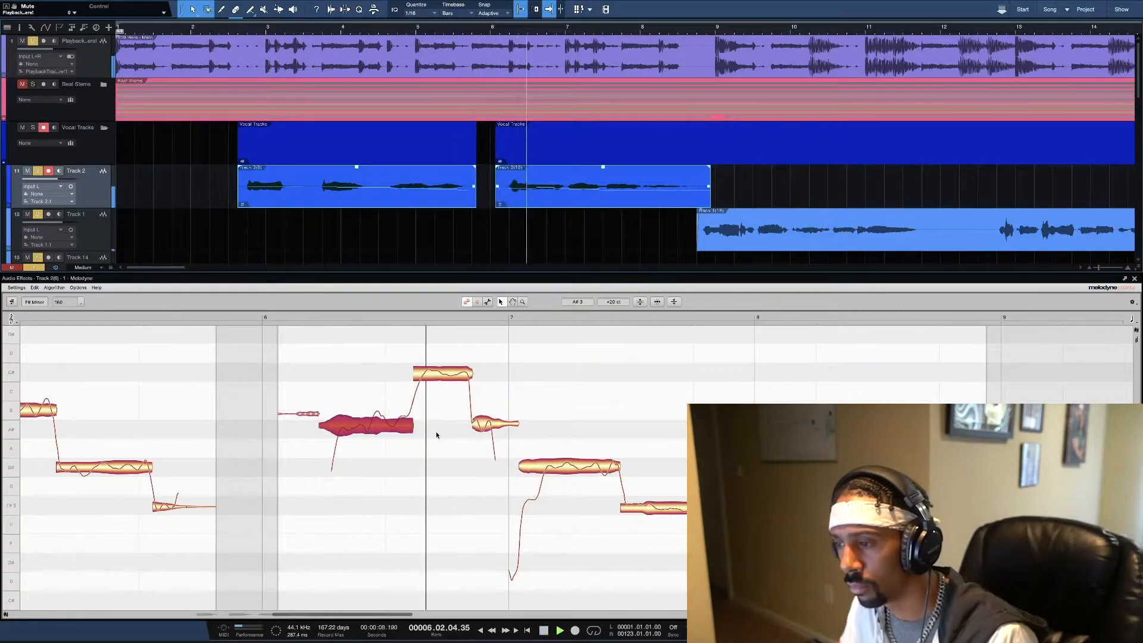
key("space")
- Fine-tune the second clip's highest note on C#4 and the short note before bar 7 on A#3, then audition them
left_click(448, 377)
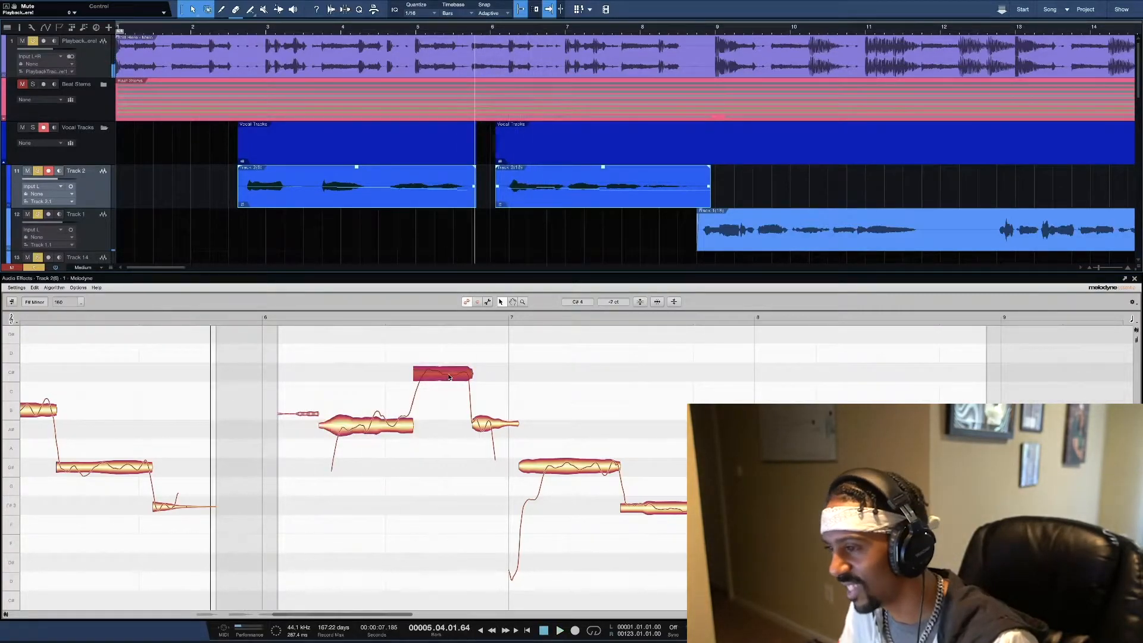
left_click(490, 426)
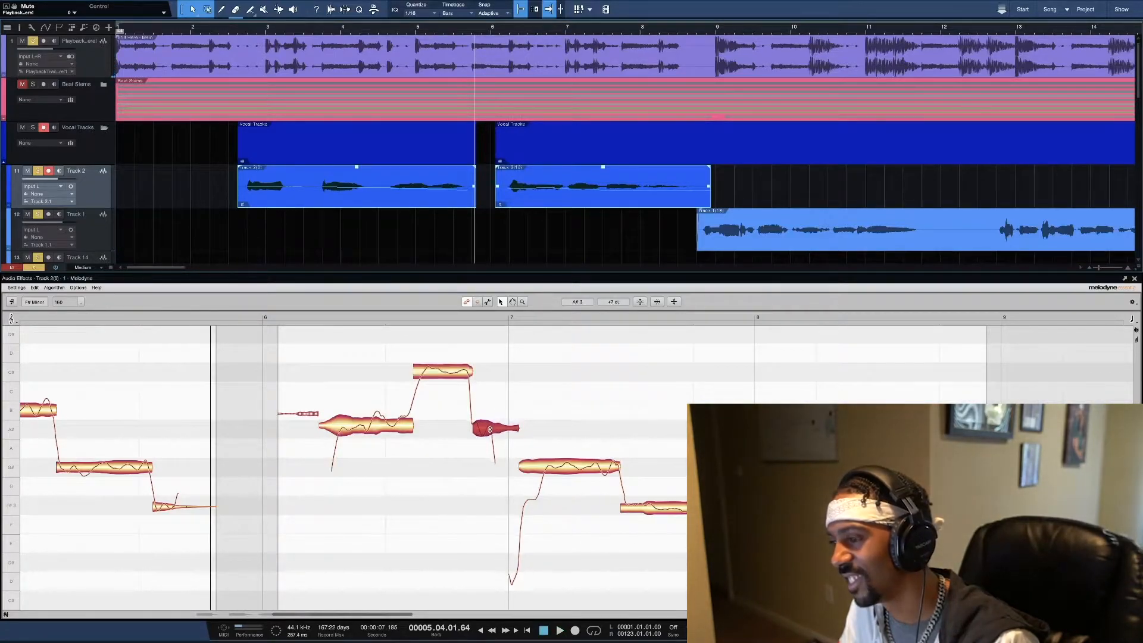
key("space")
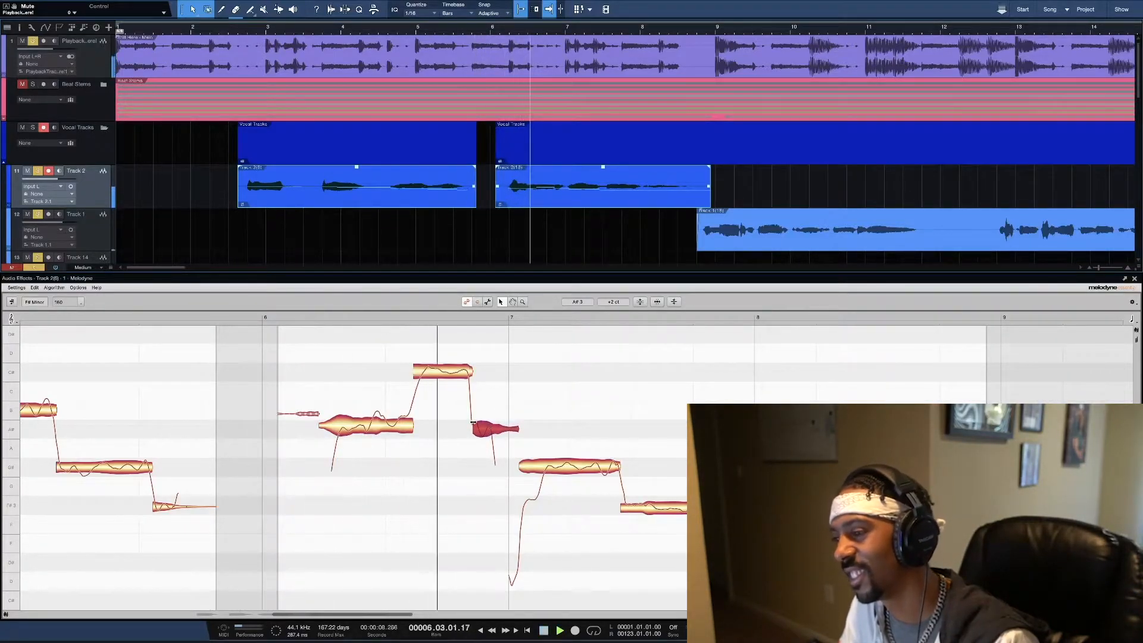
key("space")
- Raise the short note just before bar 7 to B3 and audition it
left_click_drag(488, 432, 489, 419)
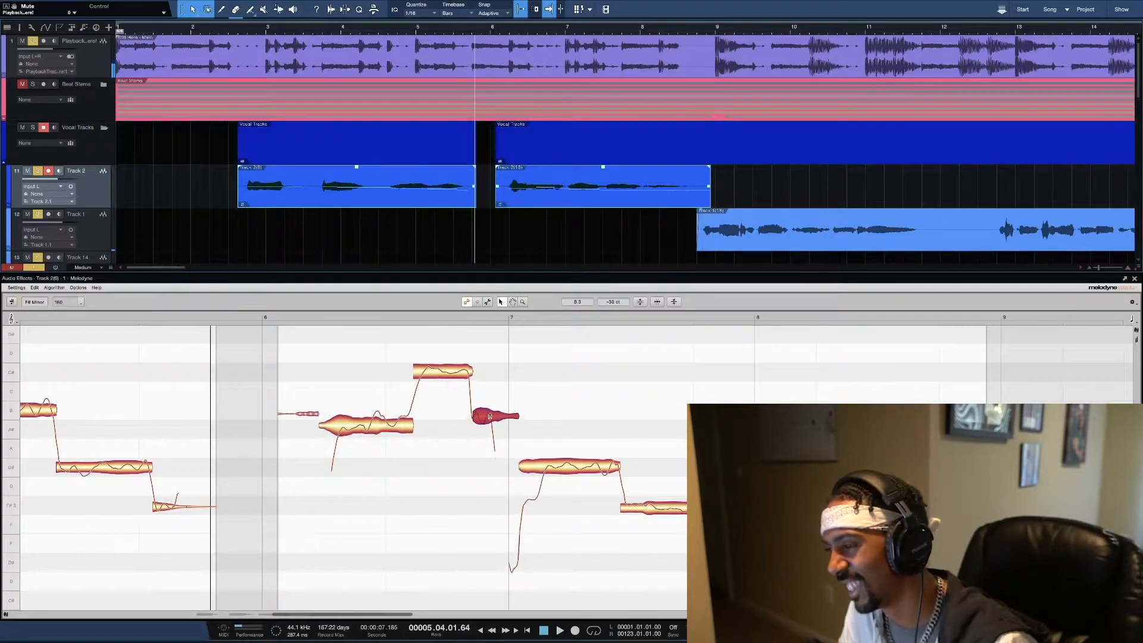
key("space")
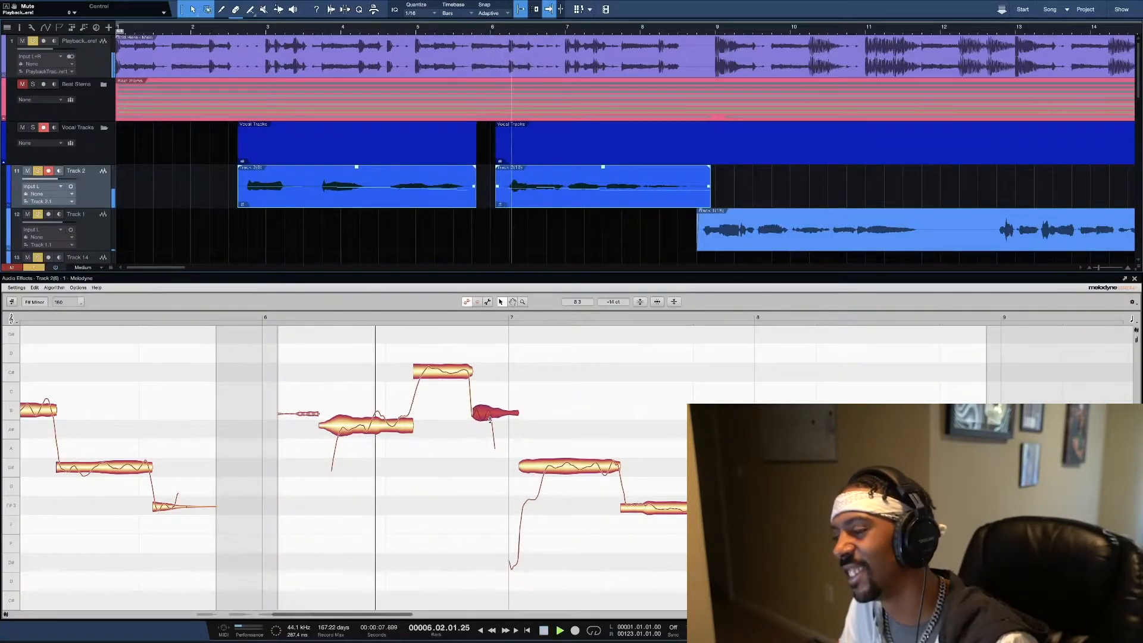
key("space")
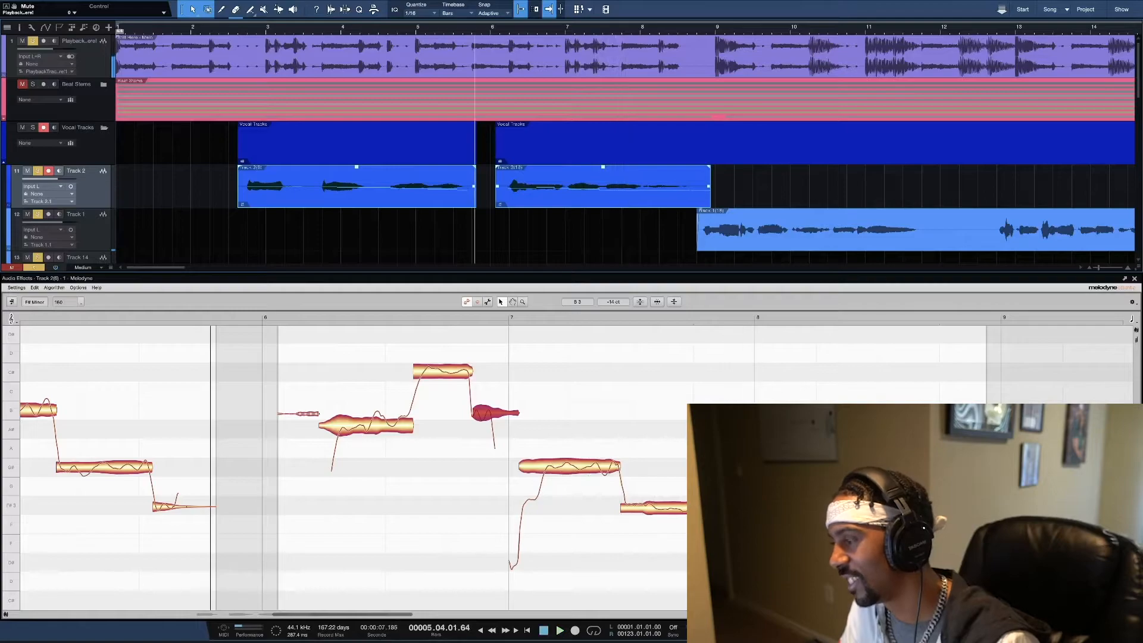
- Fine-tune the long note after bar 7 on G#3 and snap the clip's last note to F#3
left_click(574, 471)
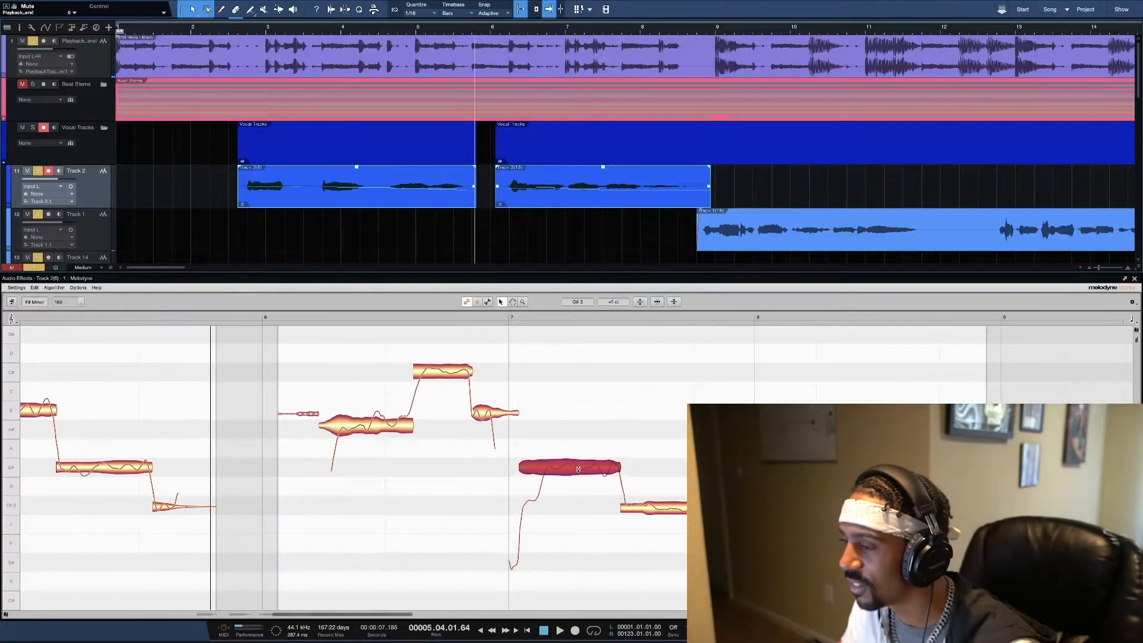
left_click(653, 507)
double_click(653, 506)
left_click(751, 546)
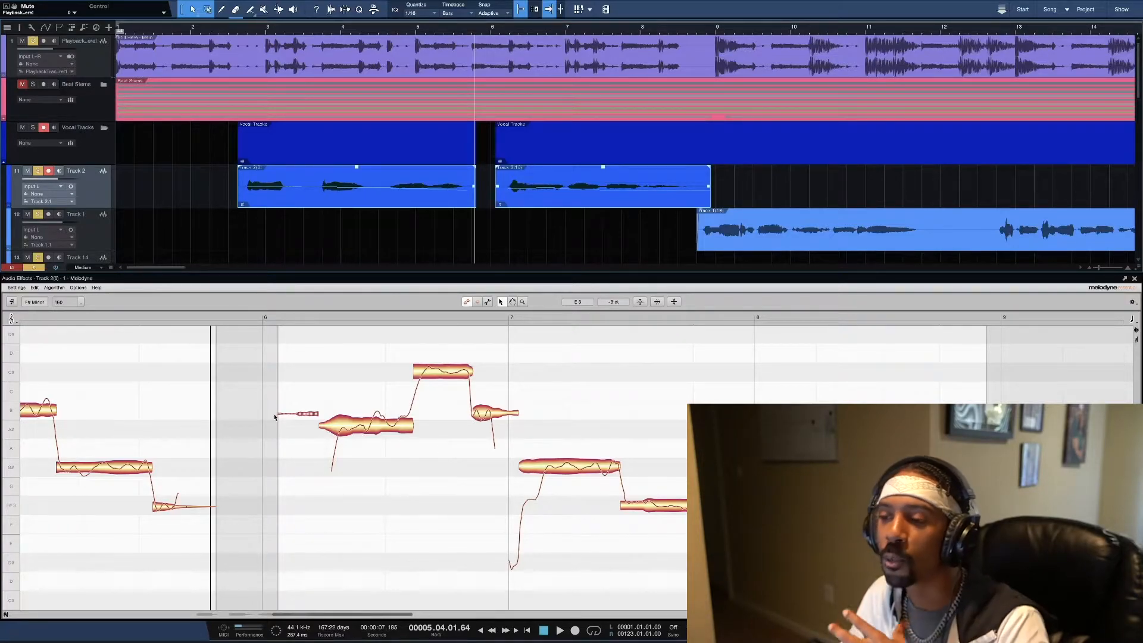
- Play the second vocal clip from before bar 6 and listen to the retuned phrase
left_click(132, 319)
key("space")
key("space")
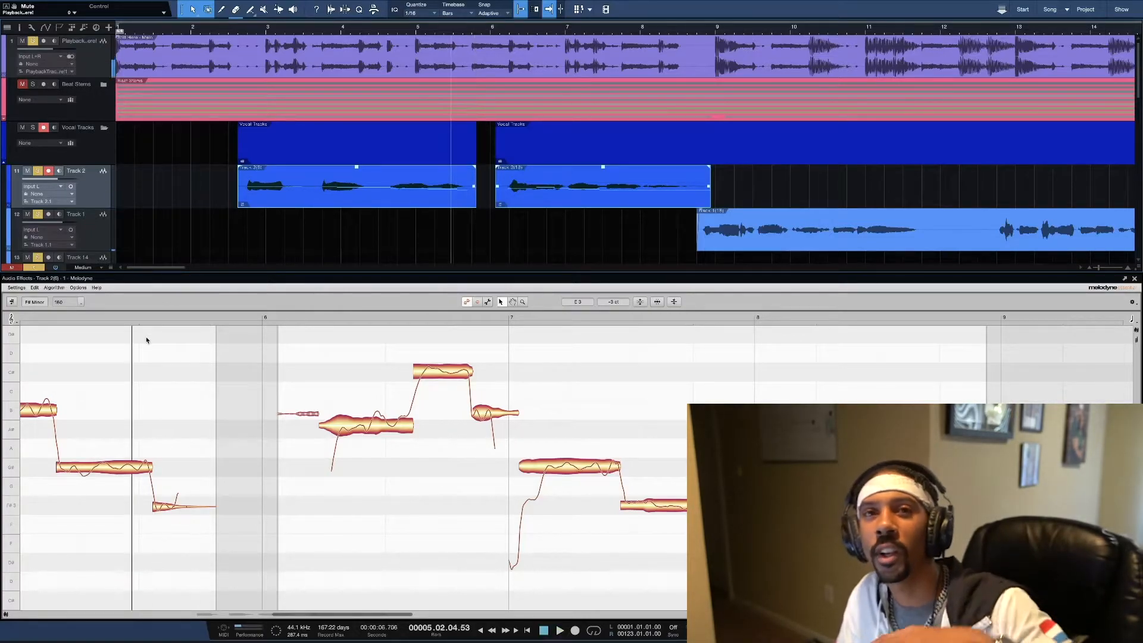
key("space")
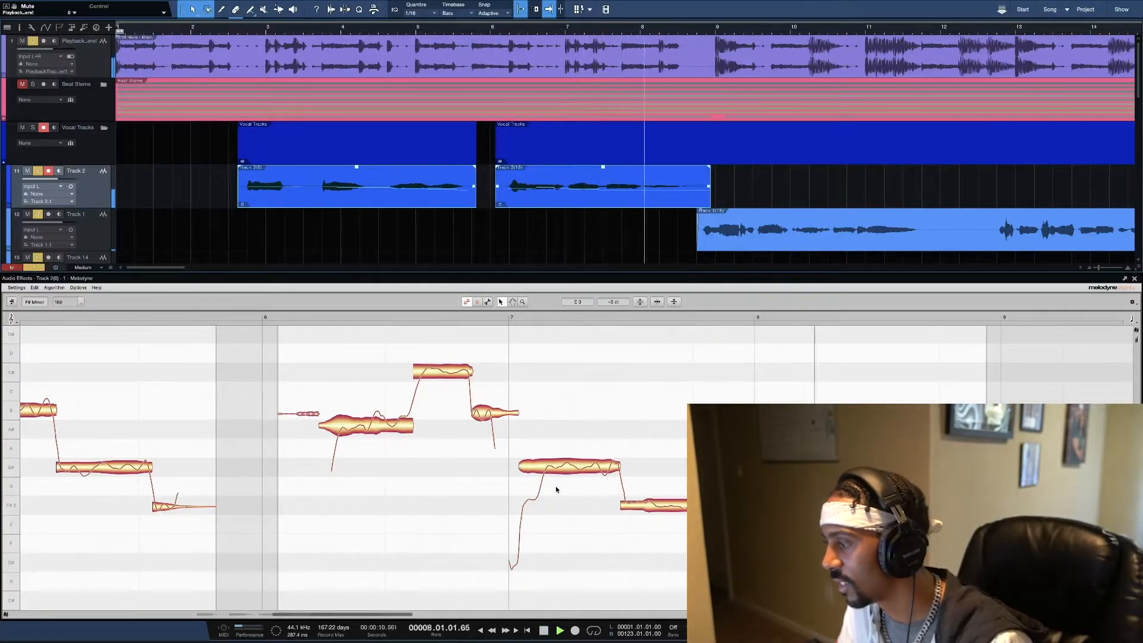
key("space")
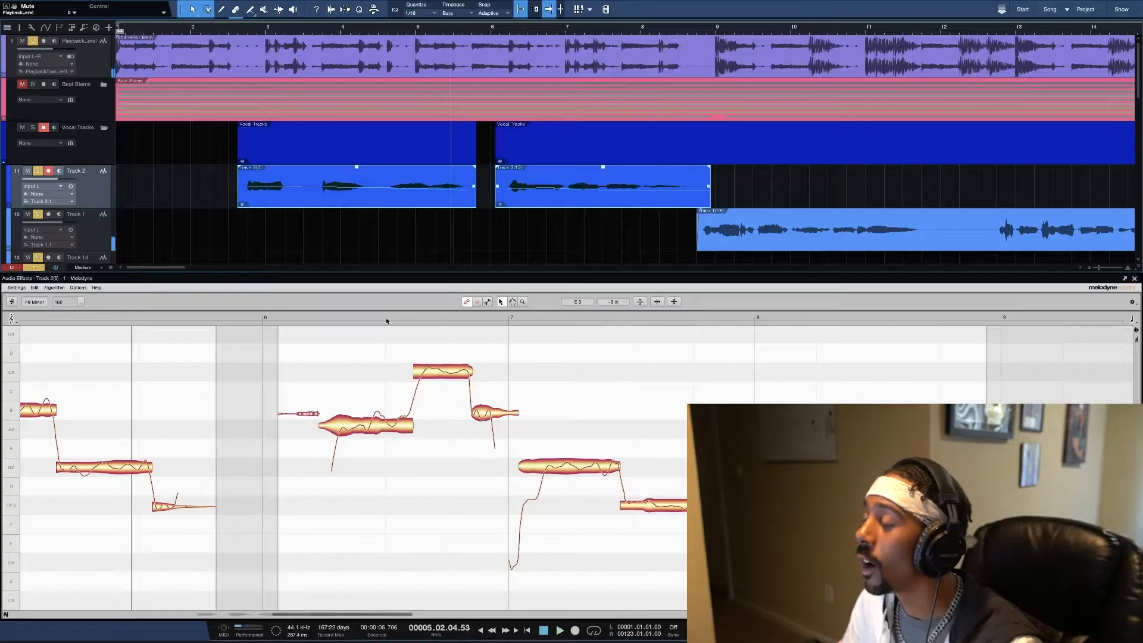
- Bring up Track 2's MetaTune insert from the mixer with its minor scale
key("F3")
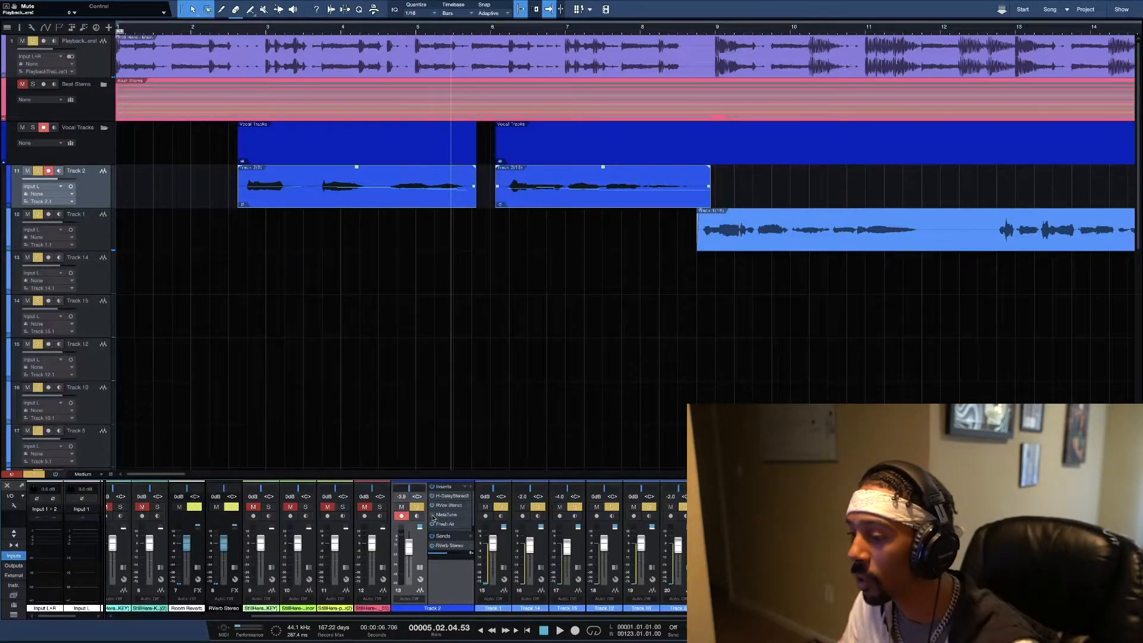
left_click(449, 516)
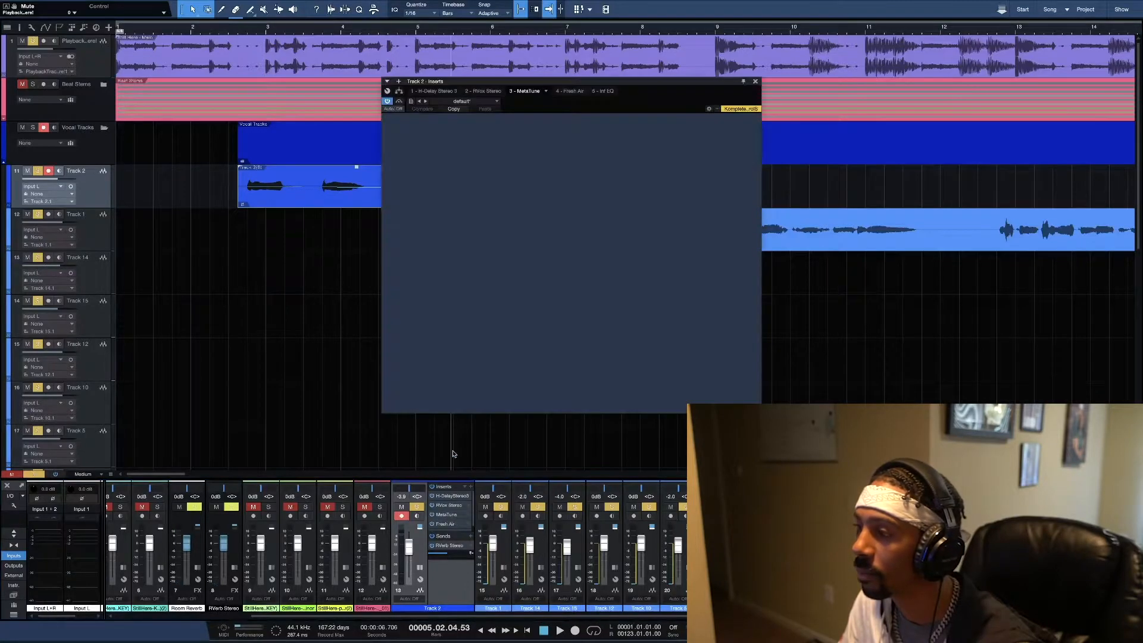
left_click(524, 309)
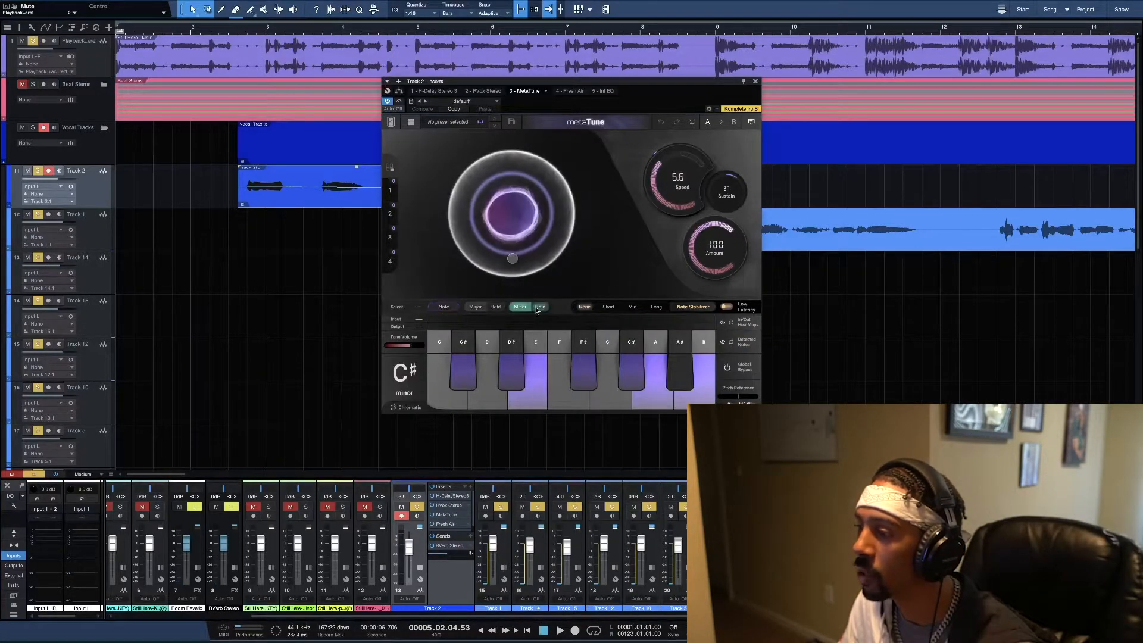
- Play the song from the beginning to hear the vocals through MetaTune, and close the plug-in window
left_click(196, 28)
key("space")
key("space")
key("comma")
key("space")
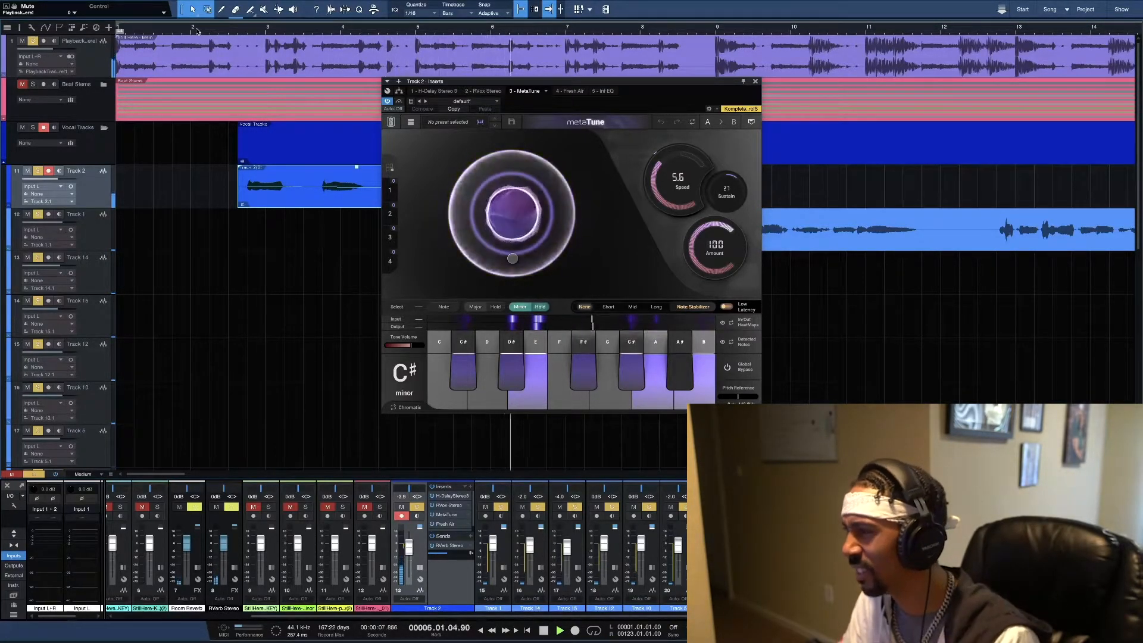
mouse_move(635, 3)
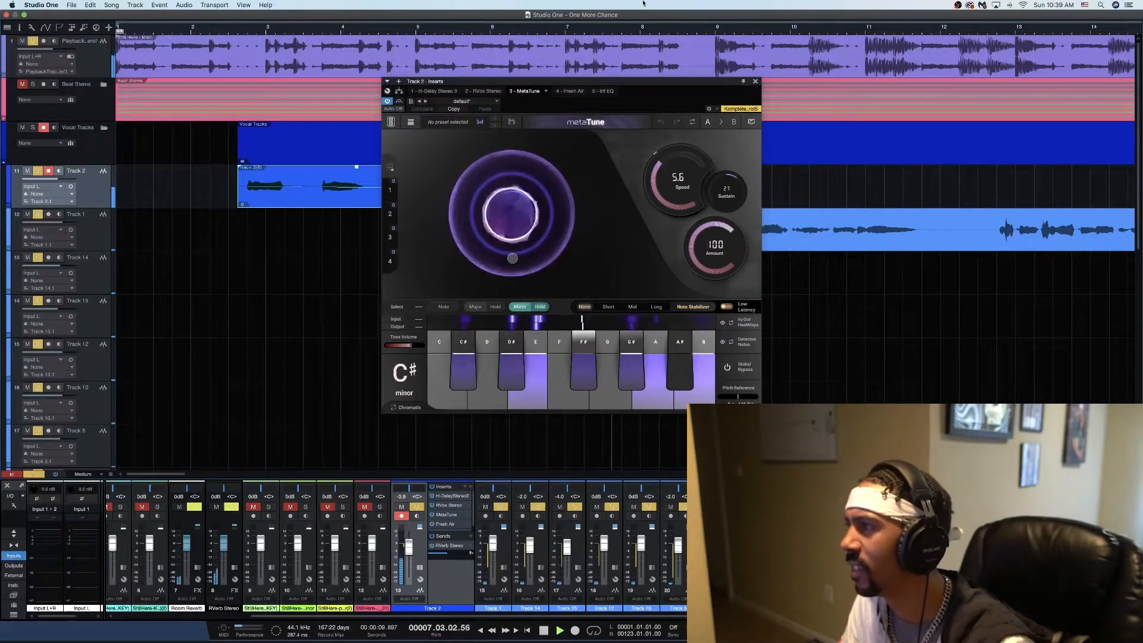
left_click(756, 81)
key("space")
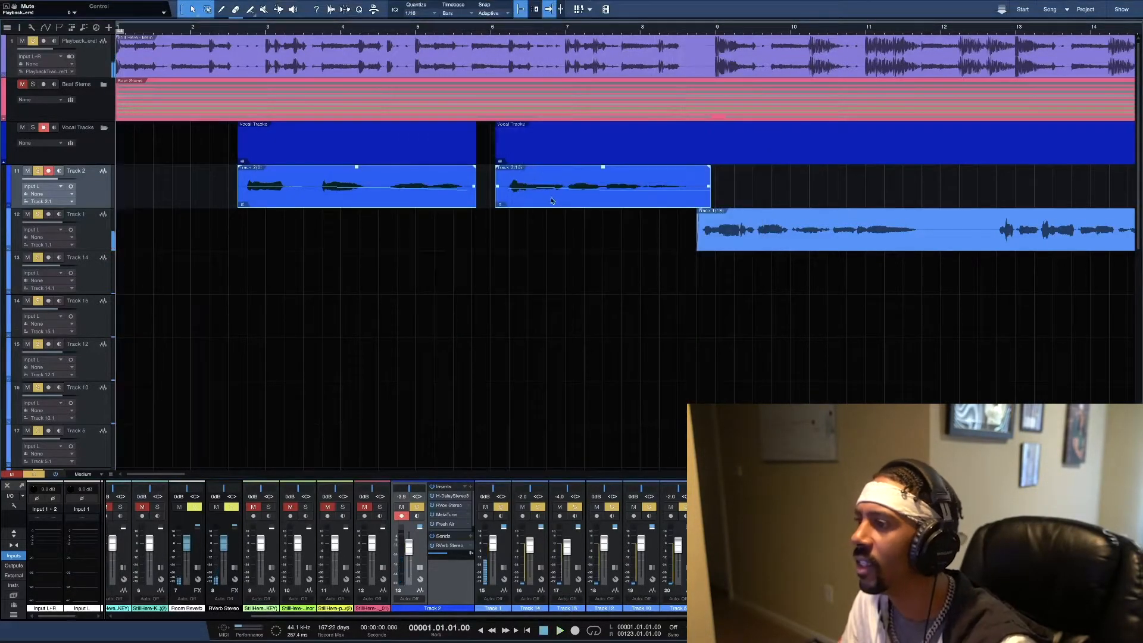
- Reopen the second Track 2 clip in Melodyne, center the sustained note after bar 6 on A#3, and audition it
double_click(547, 203)
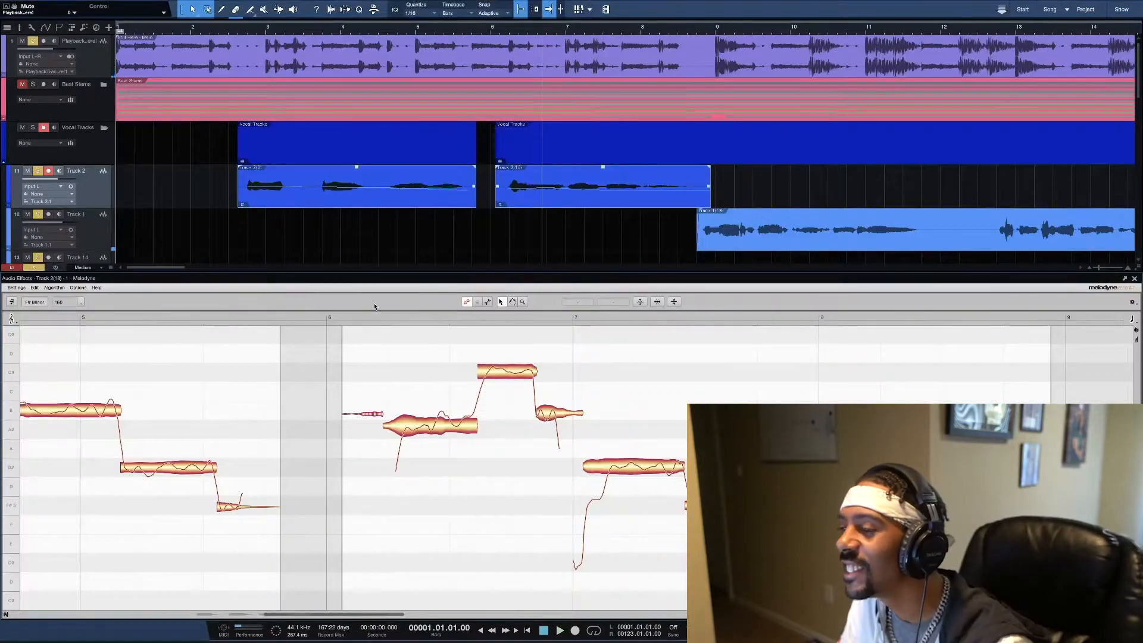
left_click(341, 314)
key("space")
left_click(441, 433)
left_click_drag(441, 430, 444, 433)
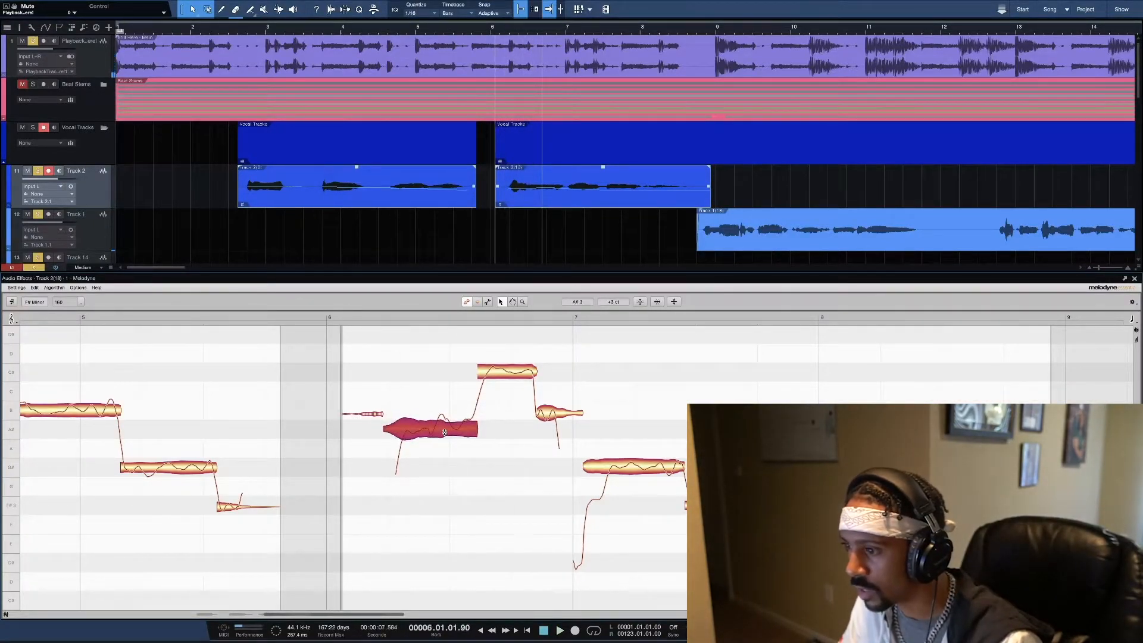
left_click(314, 325)
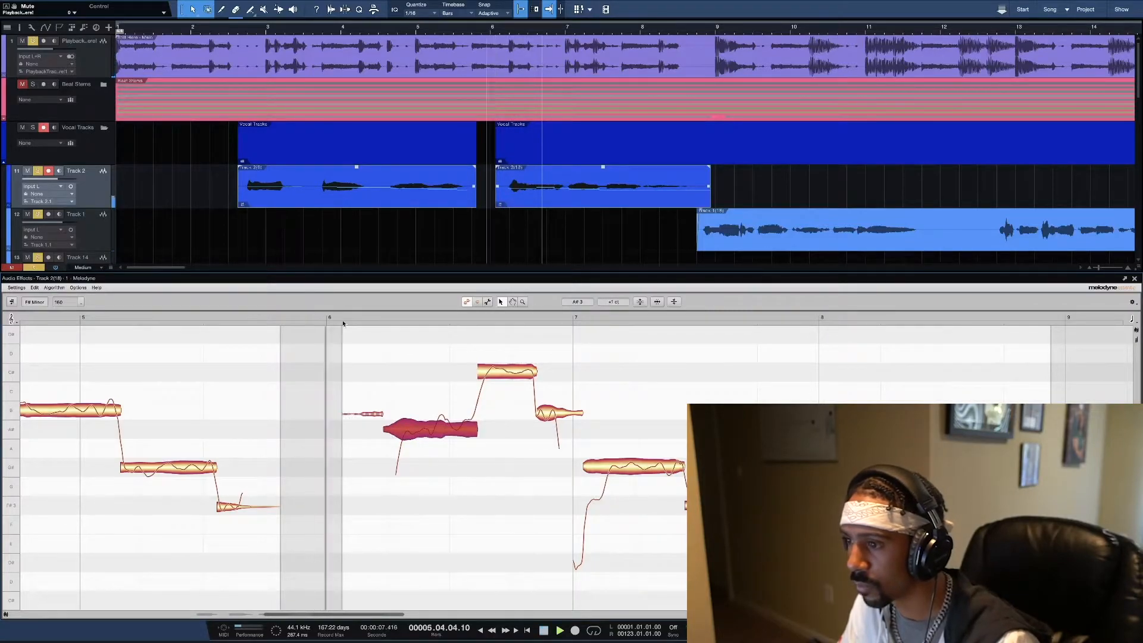
key("space")
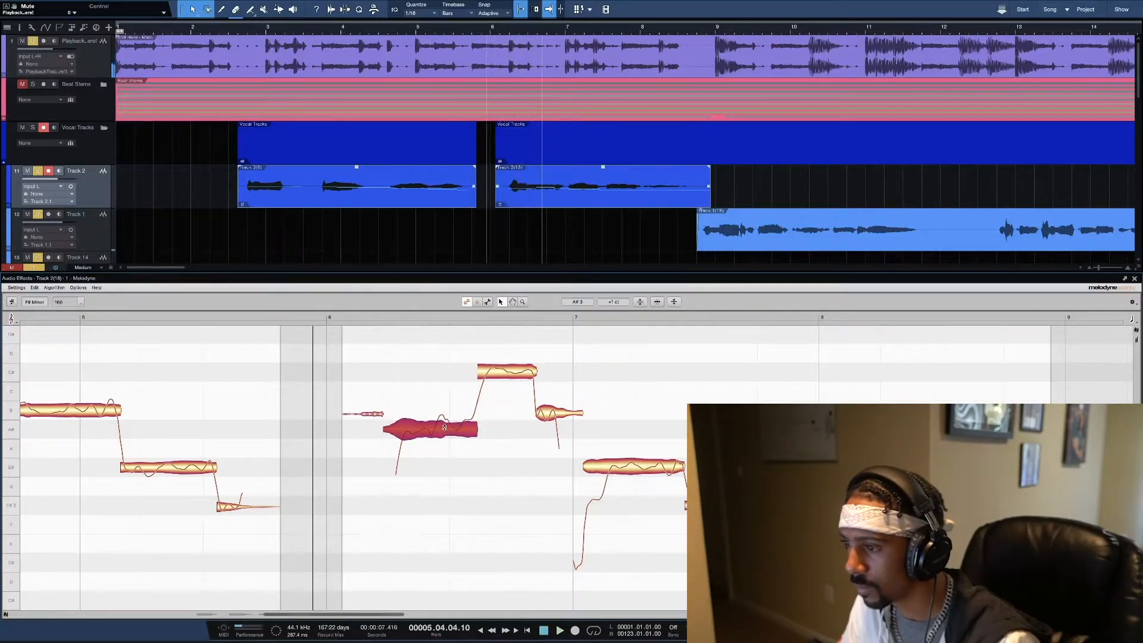
- Raise the sustained note after bar 6 to B3, audition the phrase, and return playback to the song's start
left_click_drag(444, 428, 447, 415)
key("space")
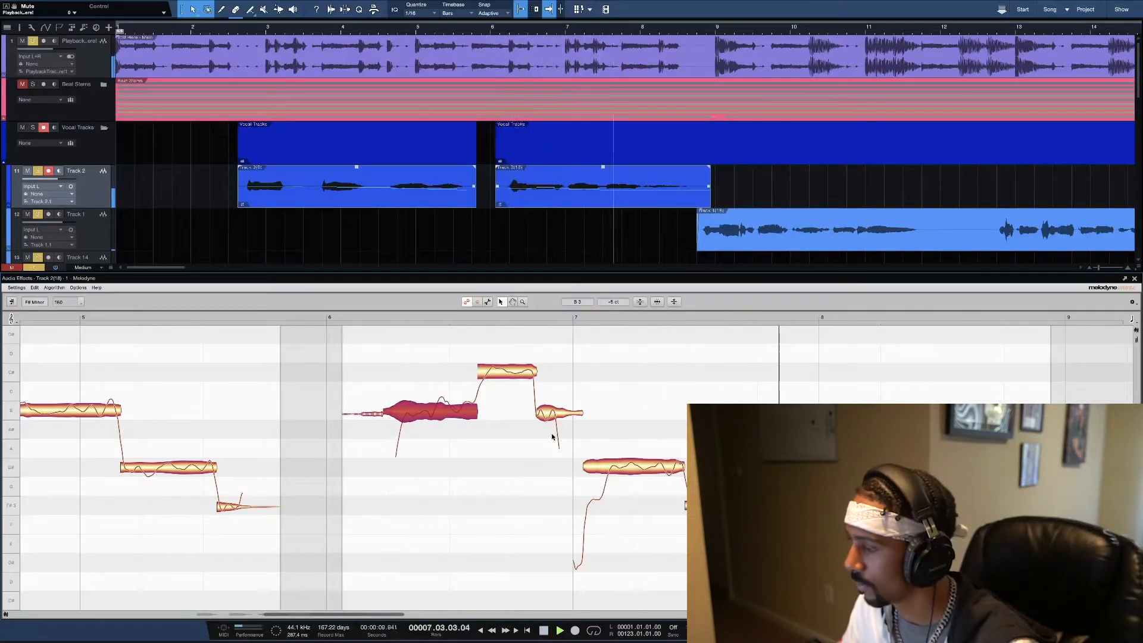
key("space")
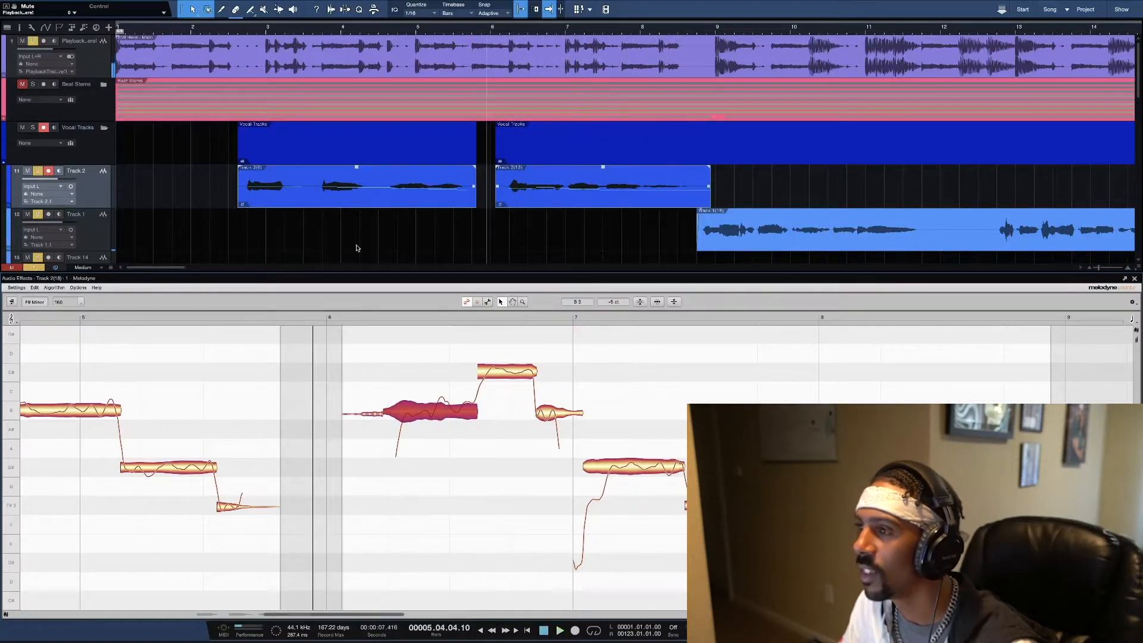
key("comma")
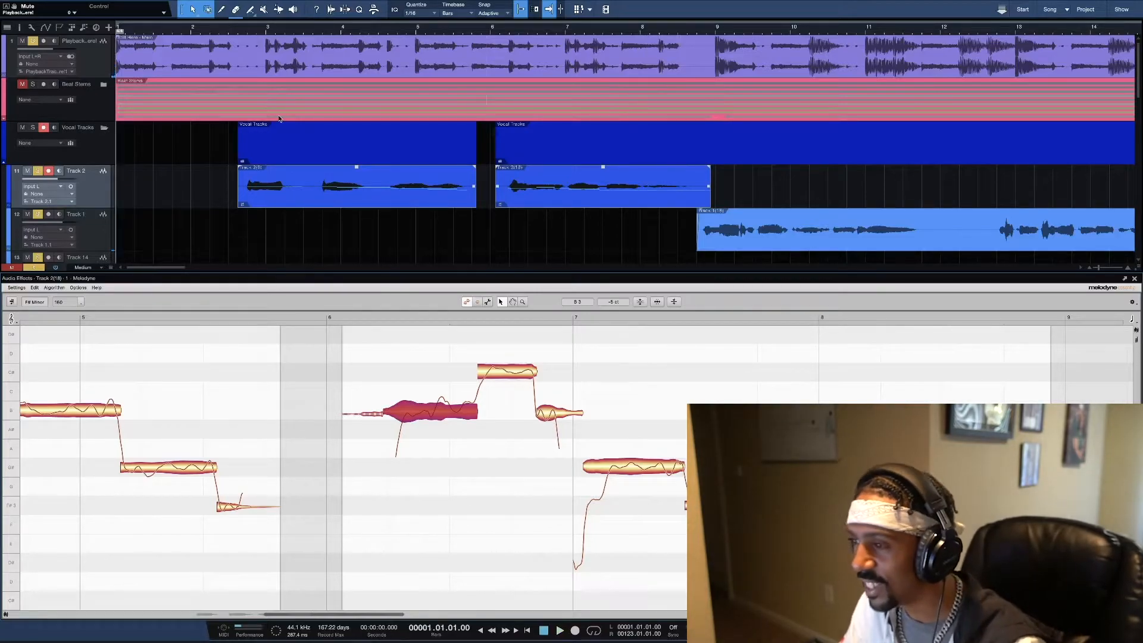
- Save the song and start playback from the beginning
key("ctrl+s")
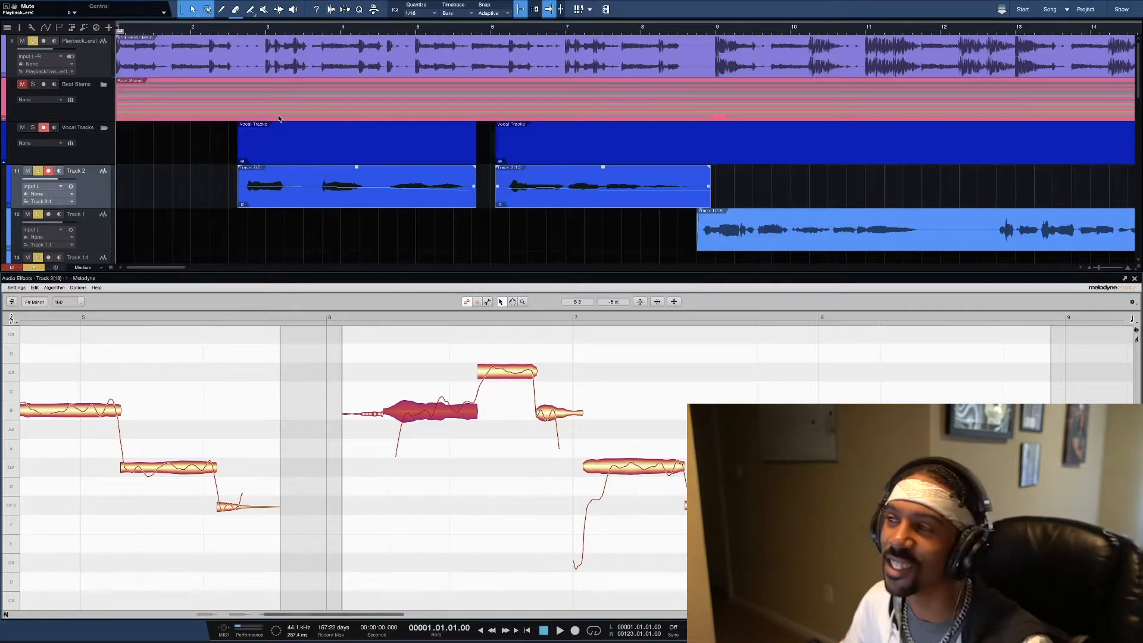
key("space")
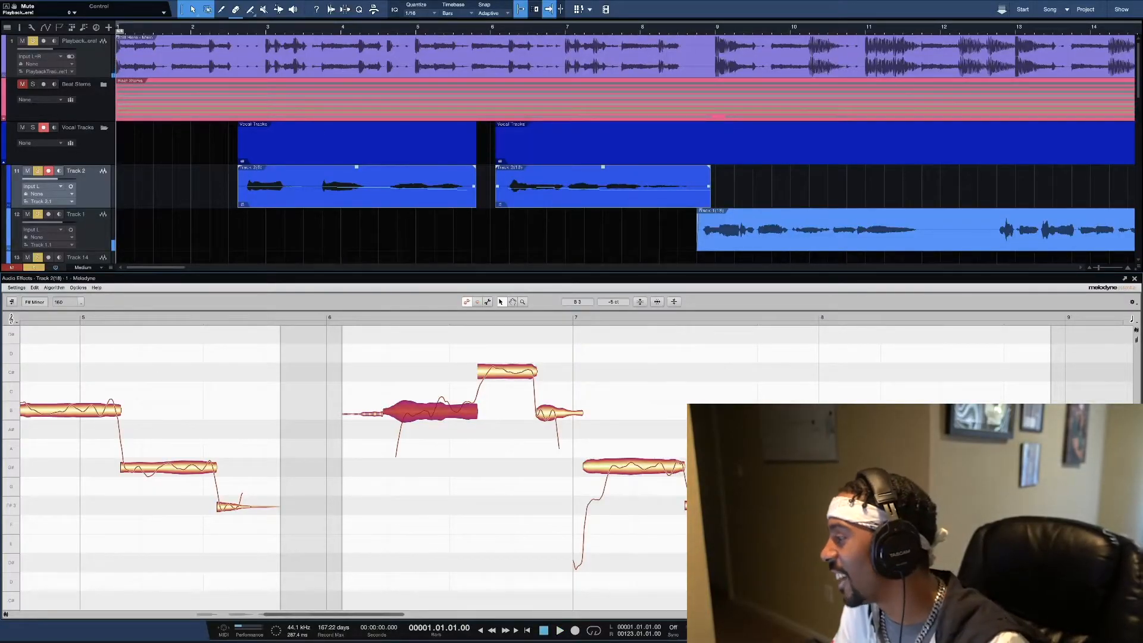
- Close the Track 2 note editor and open the first Track 1 clip, starting before bar 9, with Edit with Melodyne
key("F2")
scroll(762, 387, "right", 5)
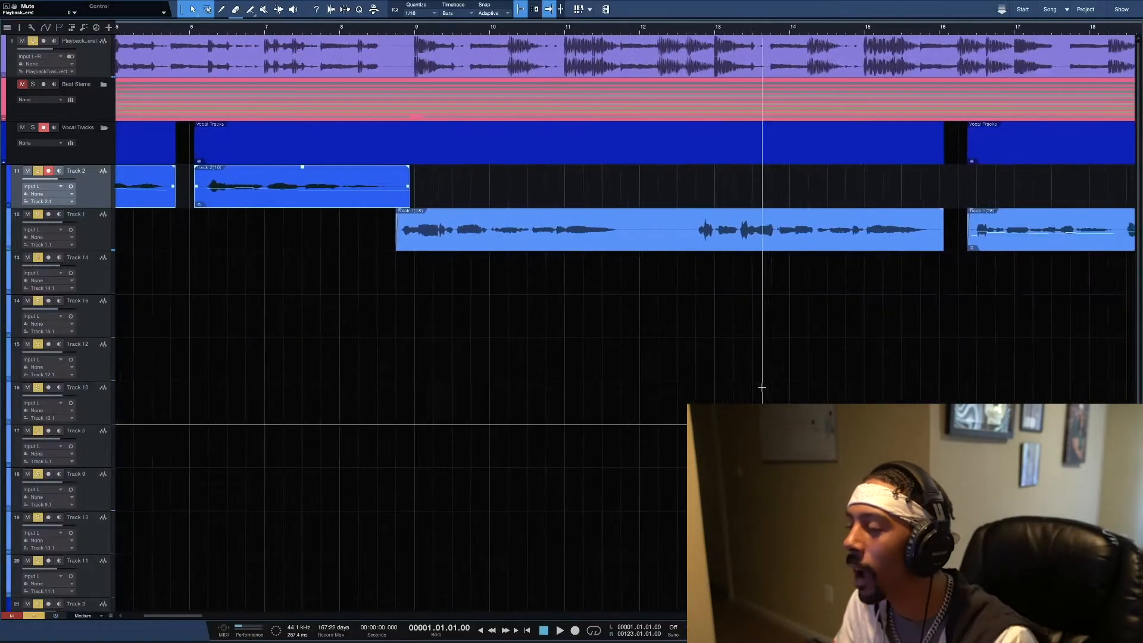
scroll(761, 387, "right", 1)
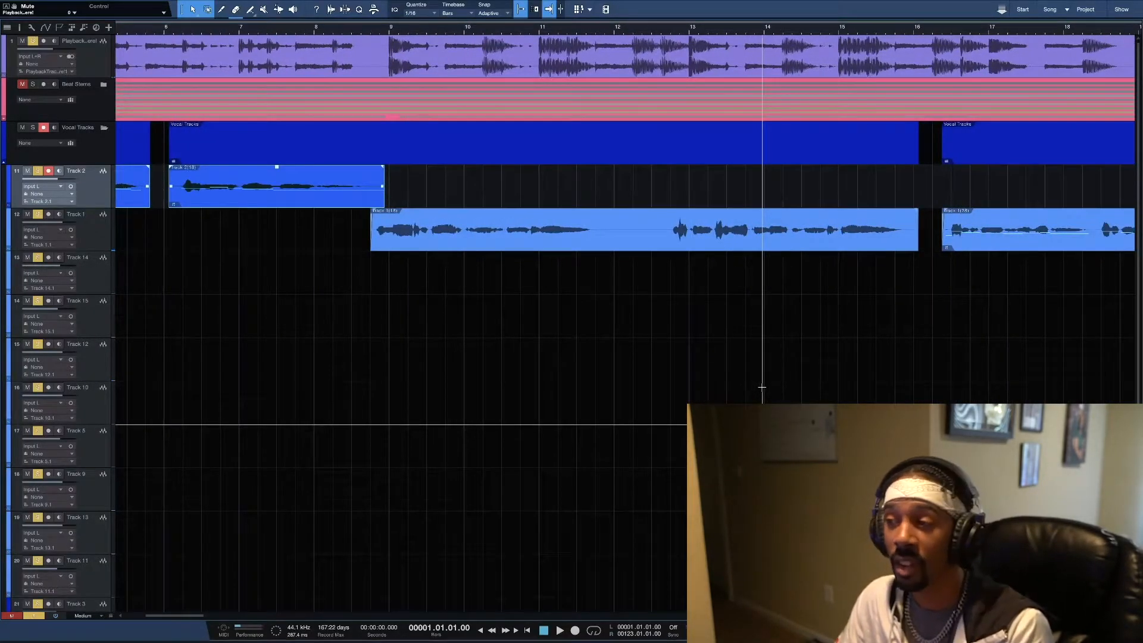
right_click(650, 244)
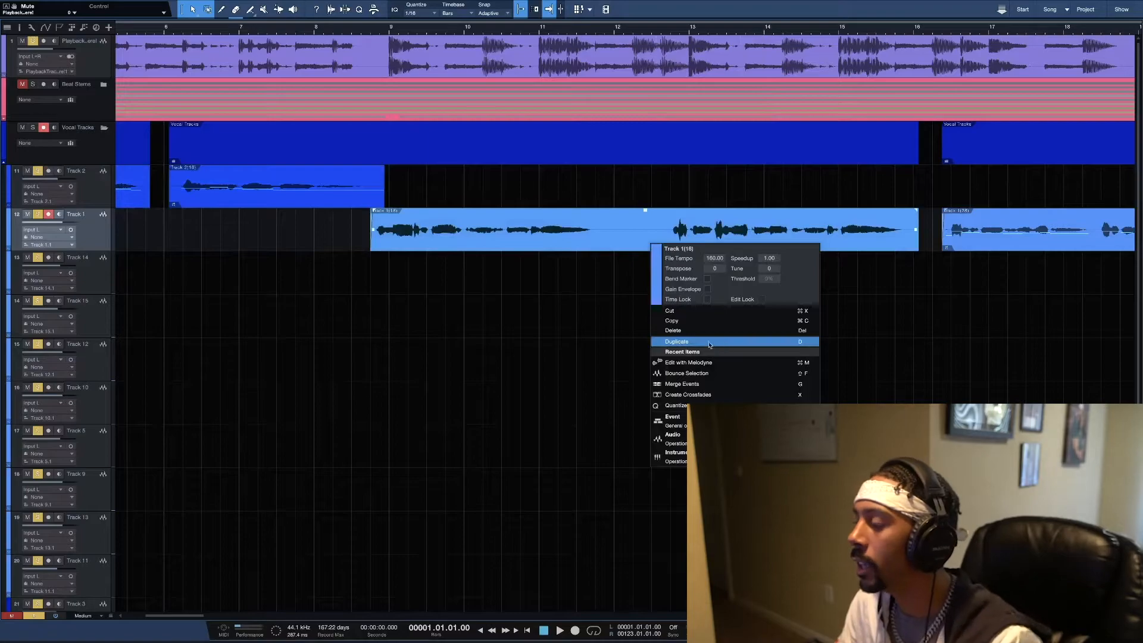
left_click(761, 366)
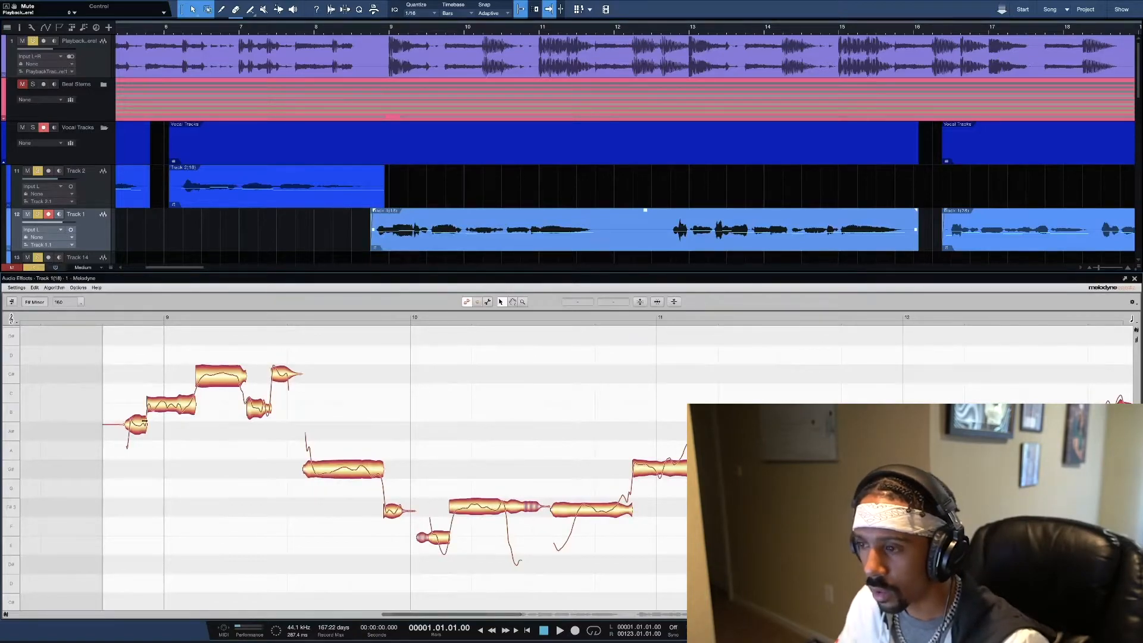
- Raise the Track 1 clip's first note to B3, try the next note on C4, and audition the change from around bar 8
left_click(318, 27)
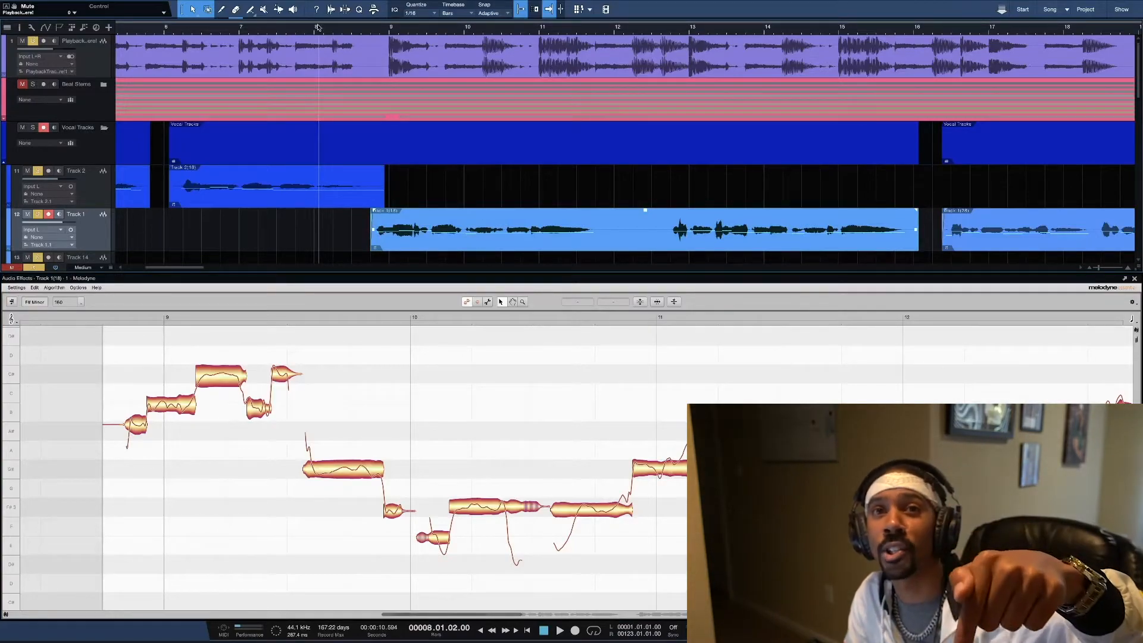
left_click_drag(135, 424, 137, 414)
left_click(134, 379)
left_click_drag(136, 407, 177, 396)
key("space")
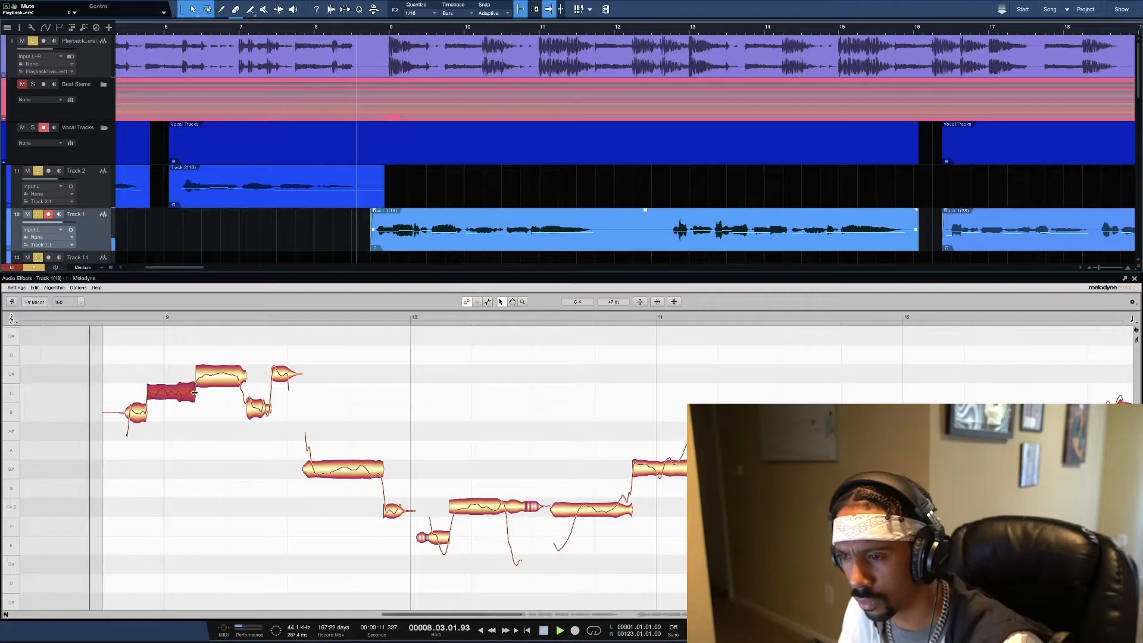
- Lower the clip's second note, at bar 9, to B3 and audition it
key("space")
left_click_drag(171, 395, 174, 412)
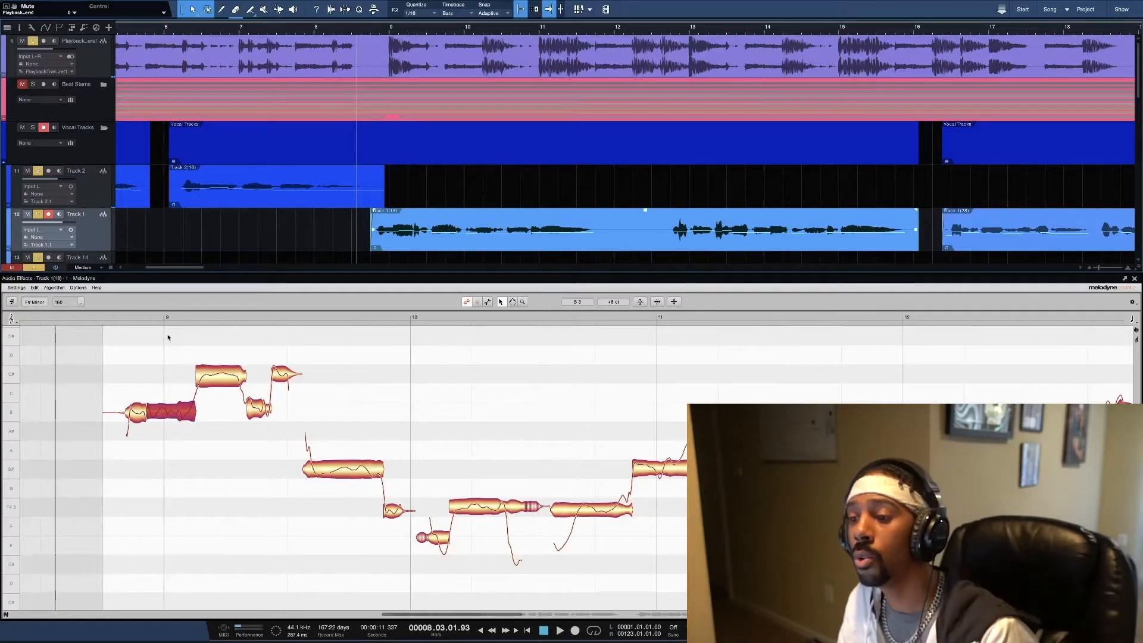
key("space")
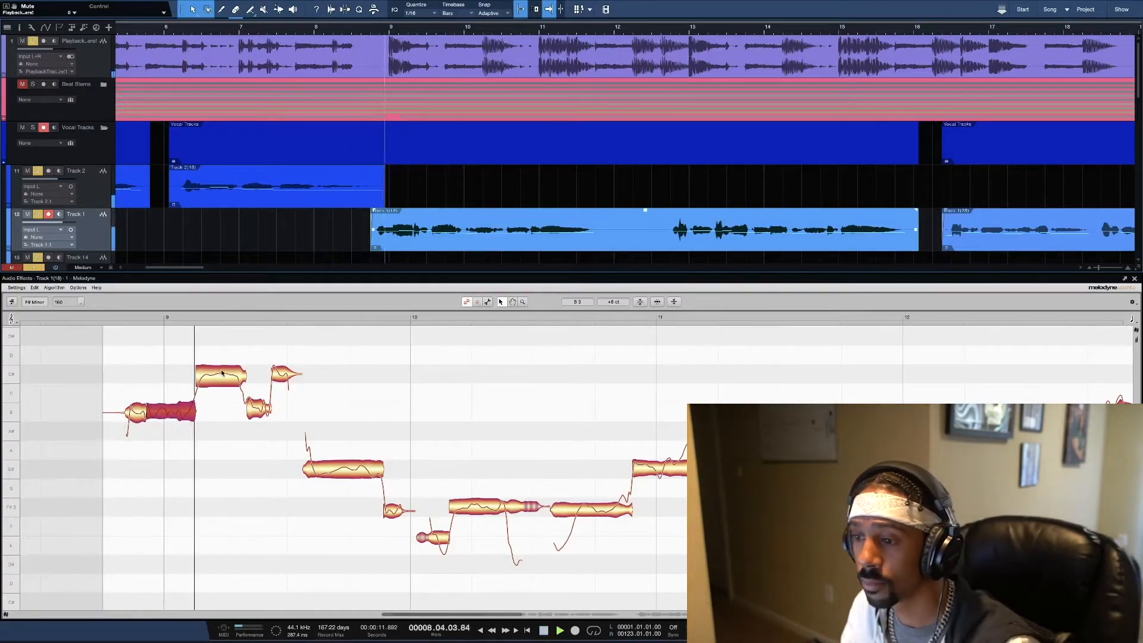
key("space")
- Center the short note between the two C#4 notes on B3 and the short note before bar 10 on F#3, auditioning each
left_click(259, 410)
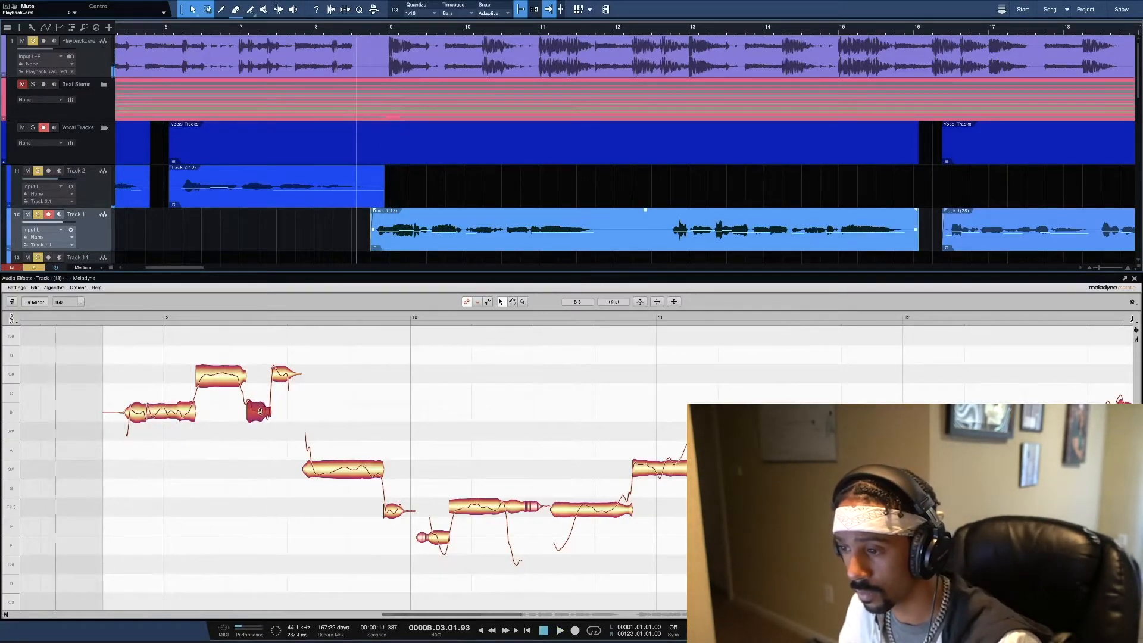
key("space")
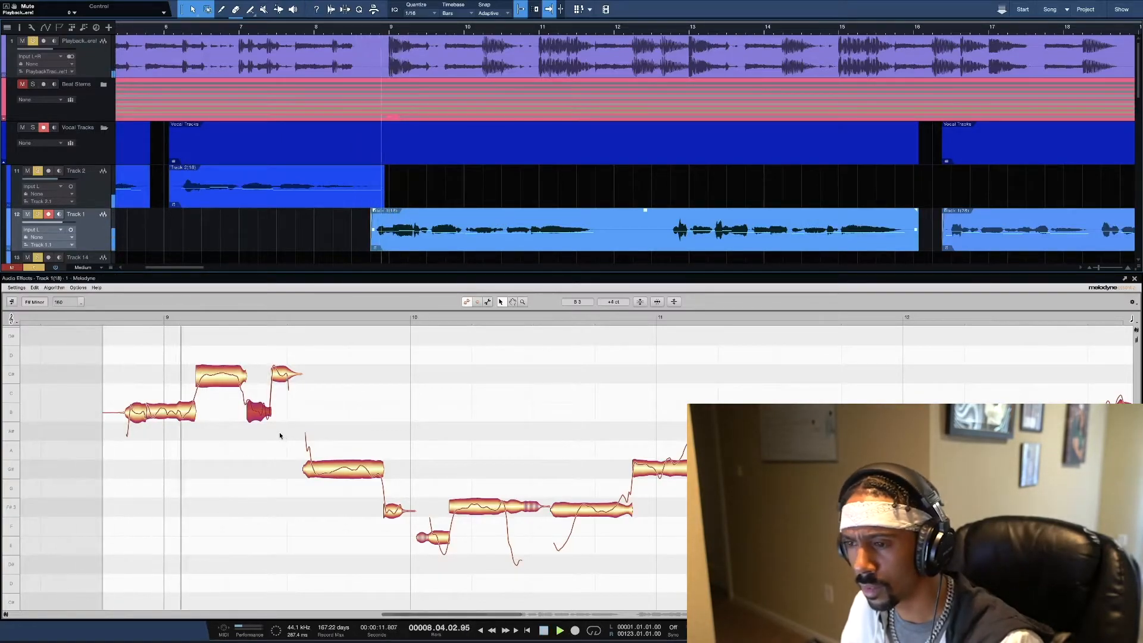
key("space")
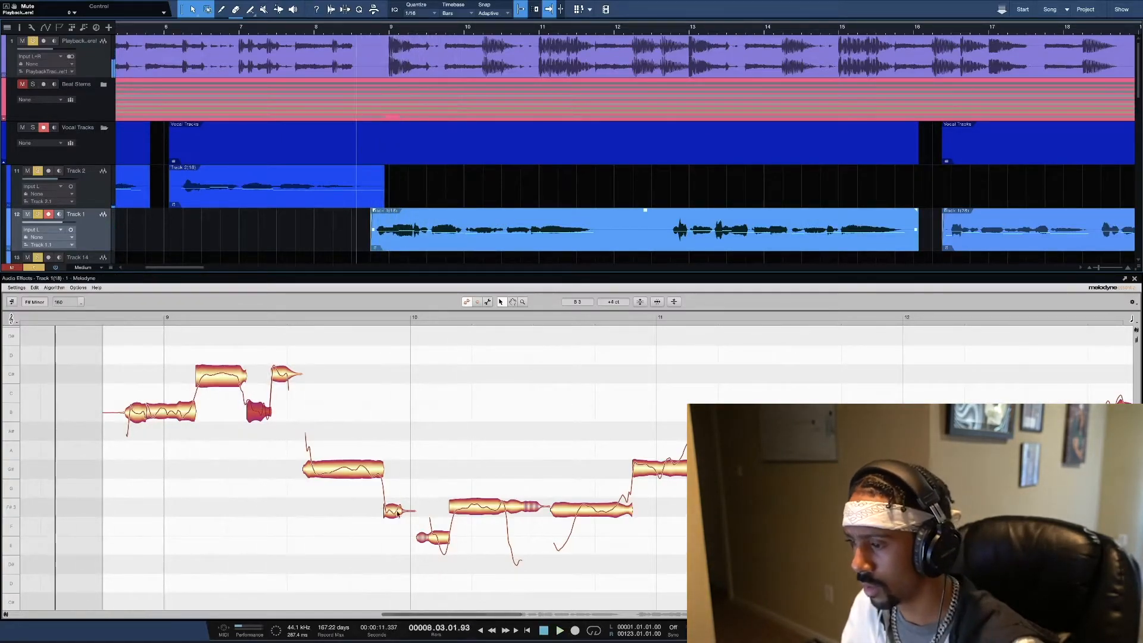
left_click(396, 512)
key("space")
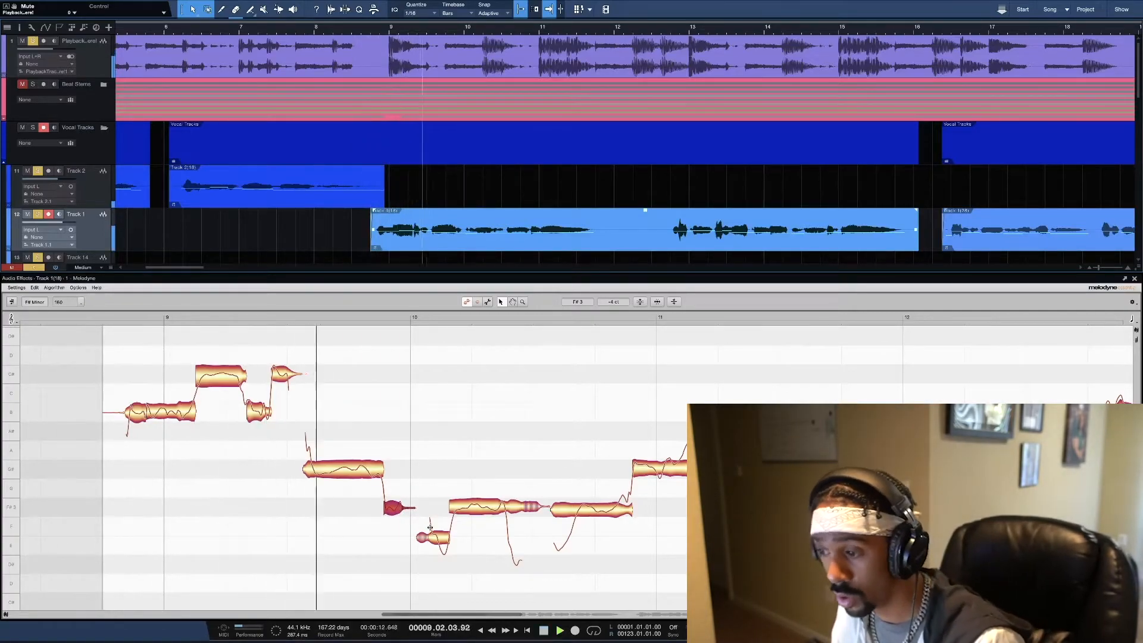
key("space")
- Raise the short low note just after bar 10 to F3 and audition the phrase
left_click_drag(433, 537, 437, 528)
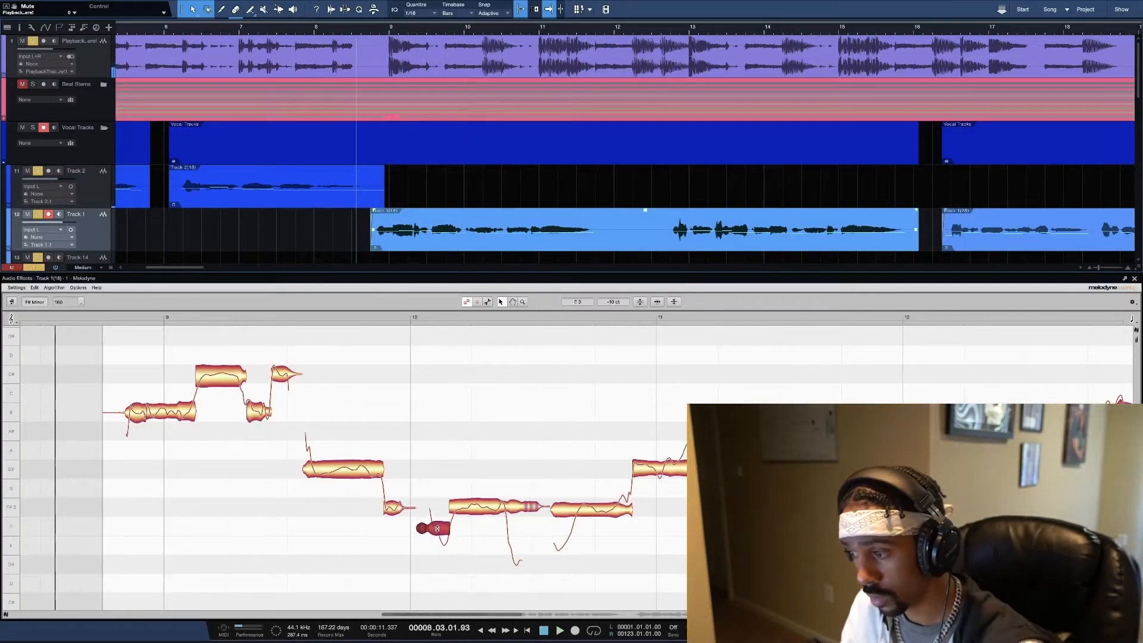
key("space")
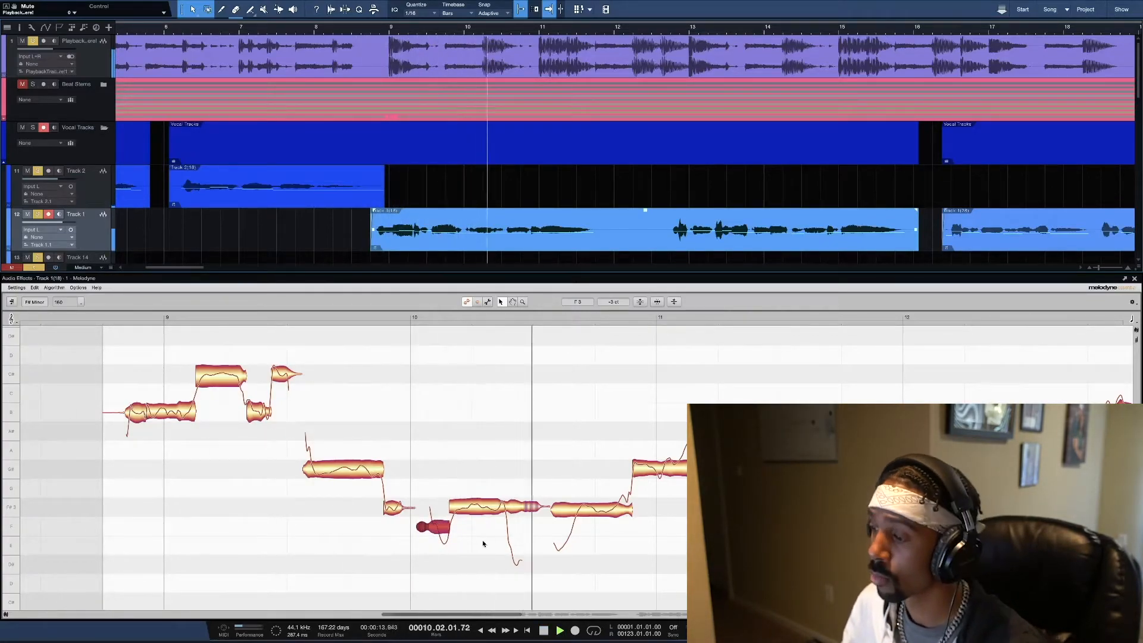
key("space")
- Center the long note before bar 11 on F#3 and the sustained note following it on G#3, and play the phrase through
left_click(589, 516)
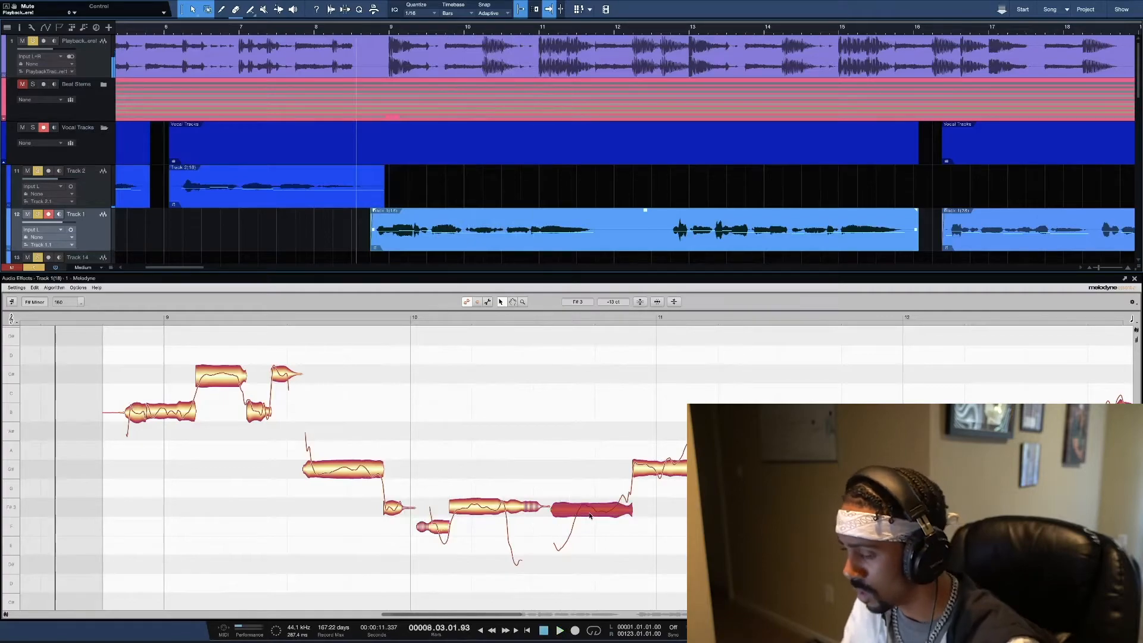
left_click_drag(591, 515, 591, 510)
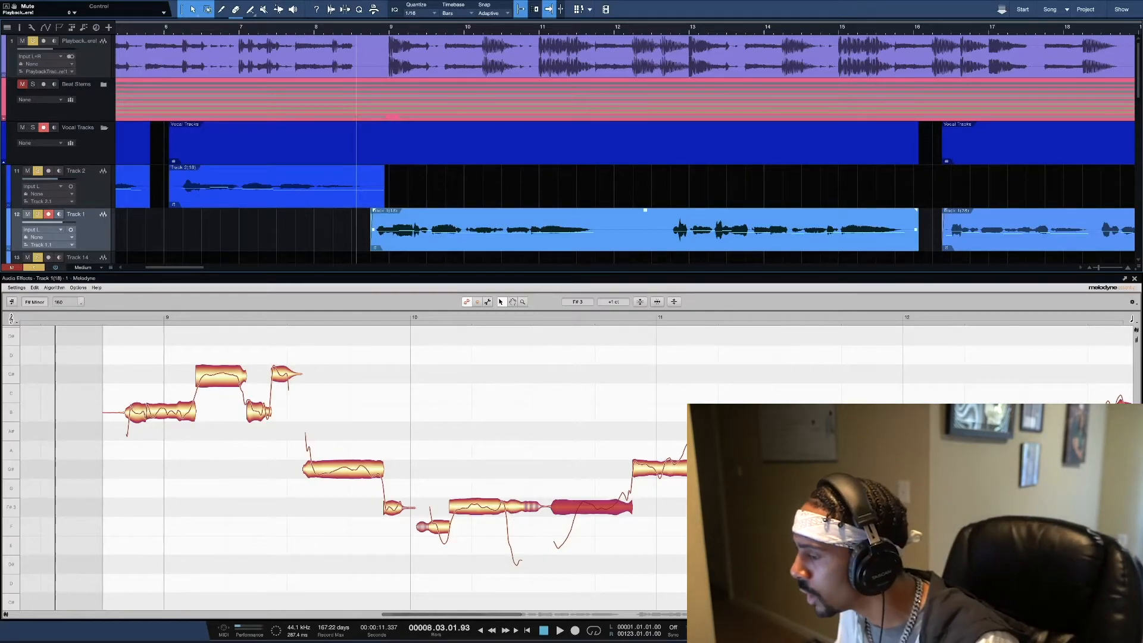
left_click(660, 440)
left_click(661, 468)
left_click_drag(661, 468, 661, 469)
key("space")
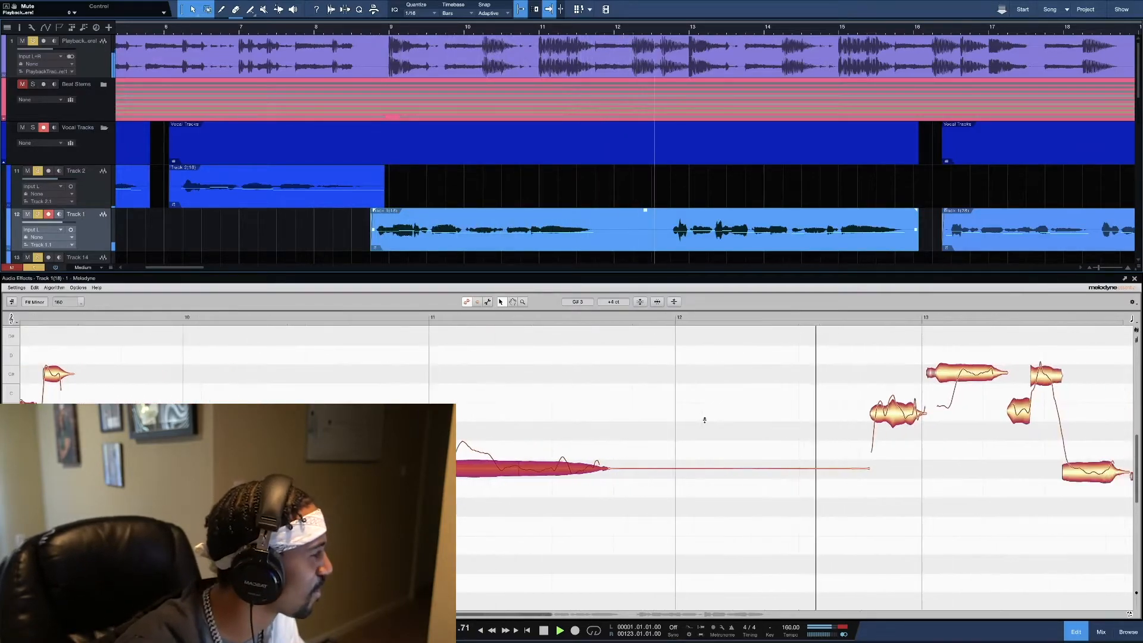
key("space")
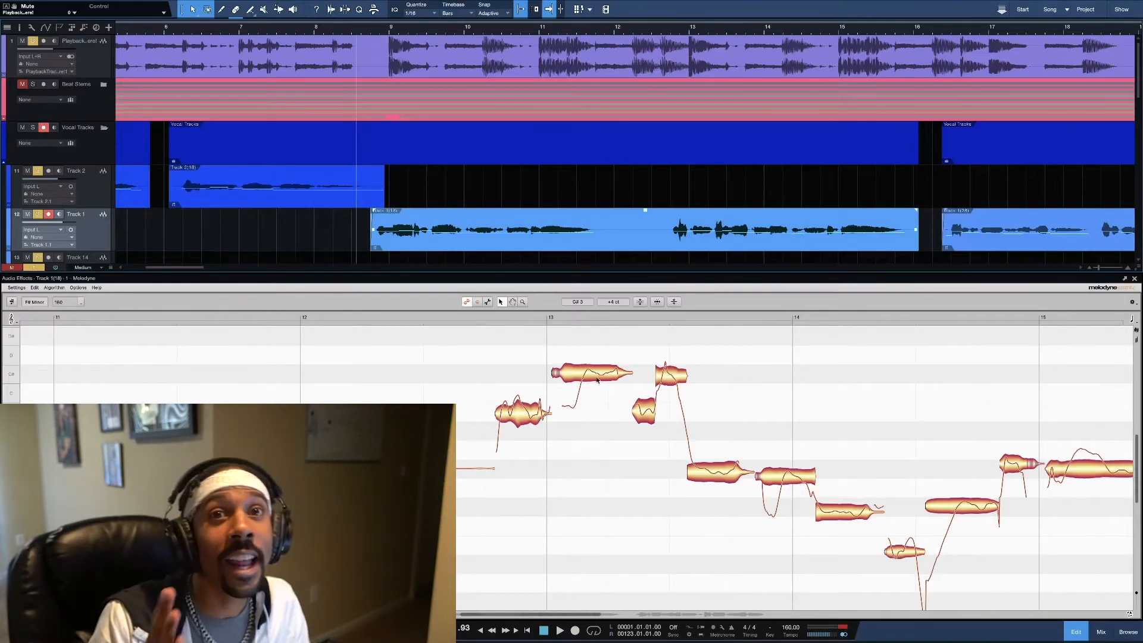
- Center the note before bar 13 on B3 and the two higher notes after bar 13 on C#4
left_click(518, 411)
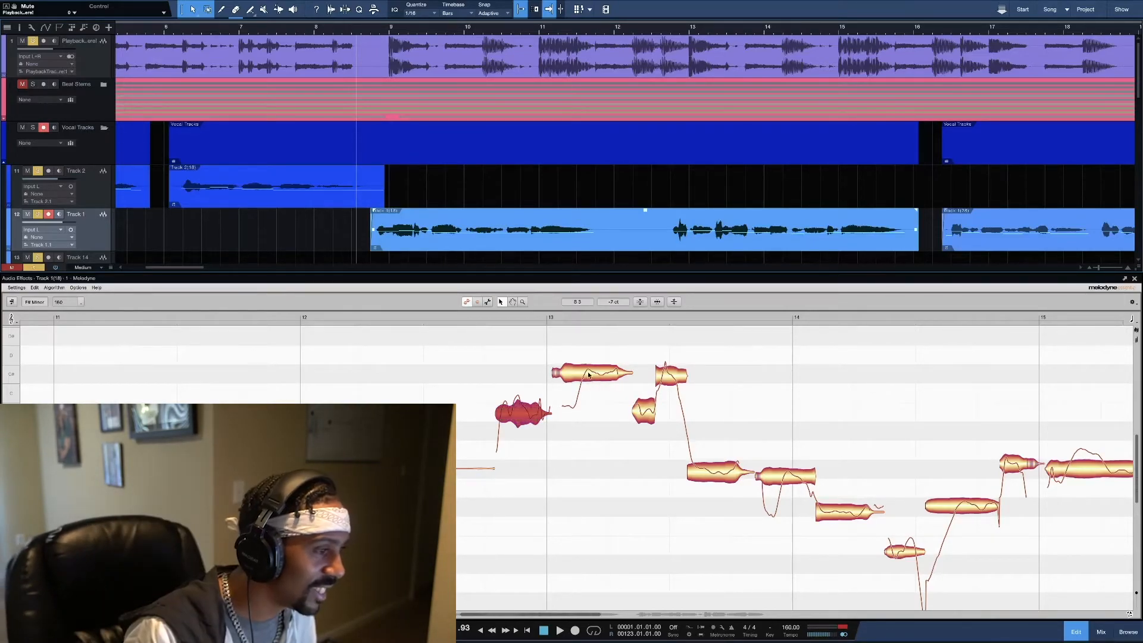
left_click(589, 378)
left_click_drag(588, 379, 589, 373)
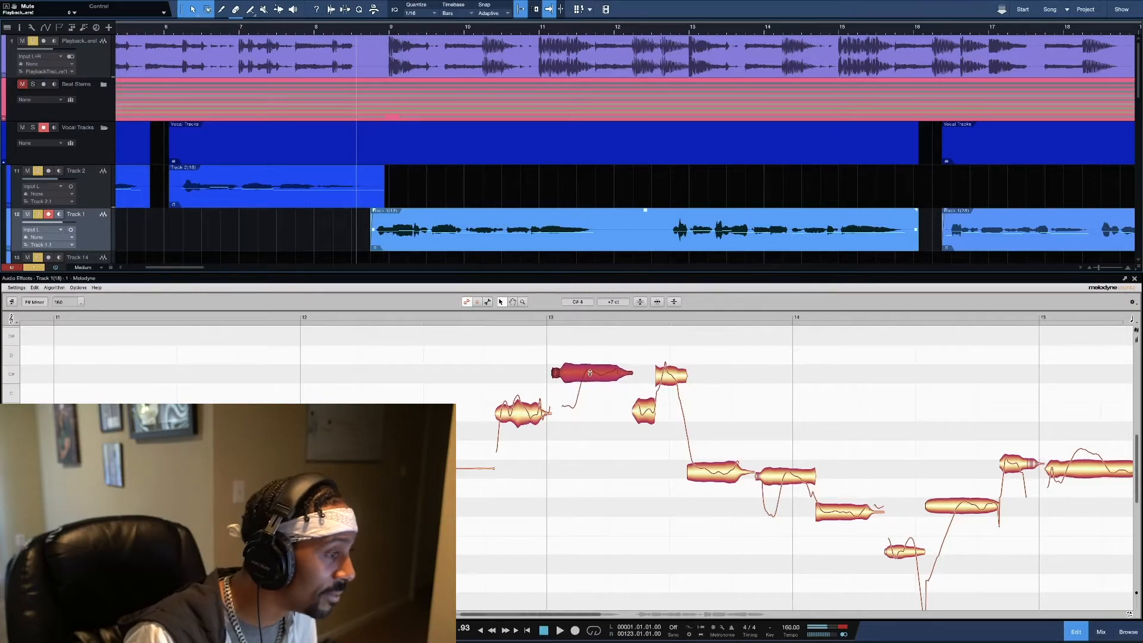
left_click(672, 377)
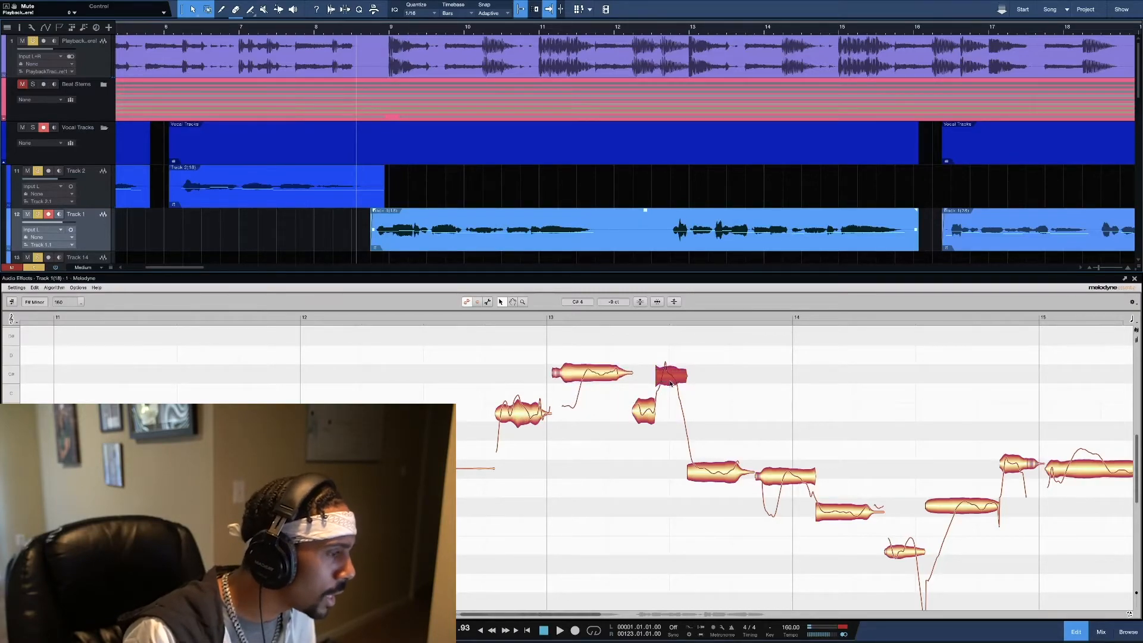
- Center the two adjacent notes leading into bar 14 on G#3 and audition the phrase
left_click(722, 477)
left_click(715, 483)
left_click(715, 480)
left_click(789, 473)
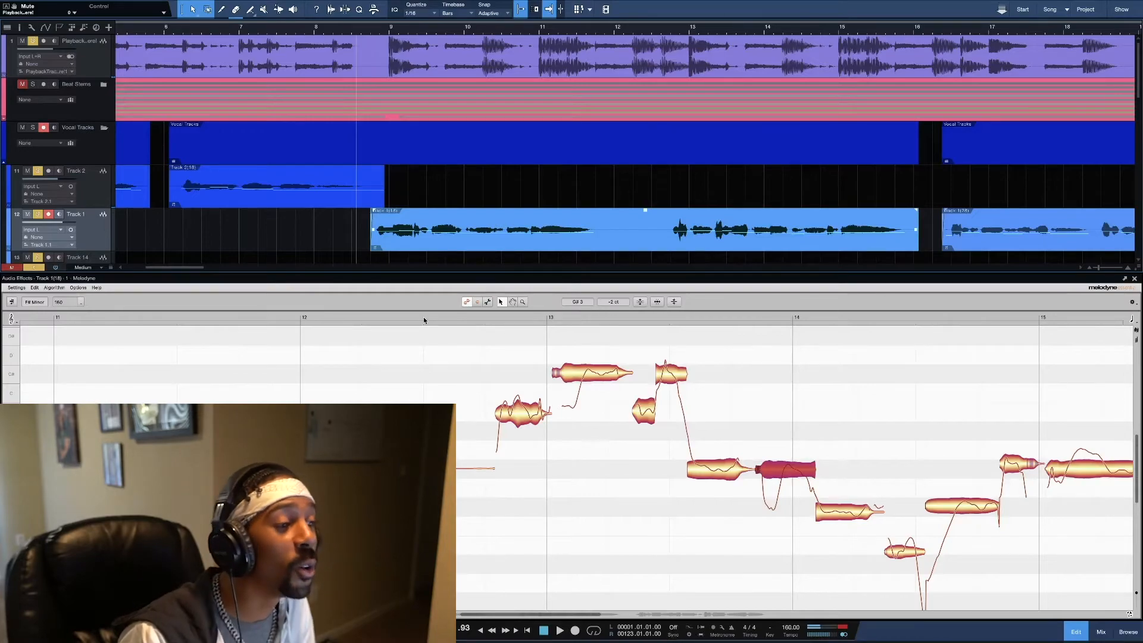
key("space")
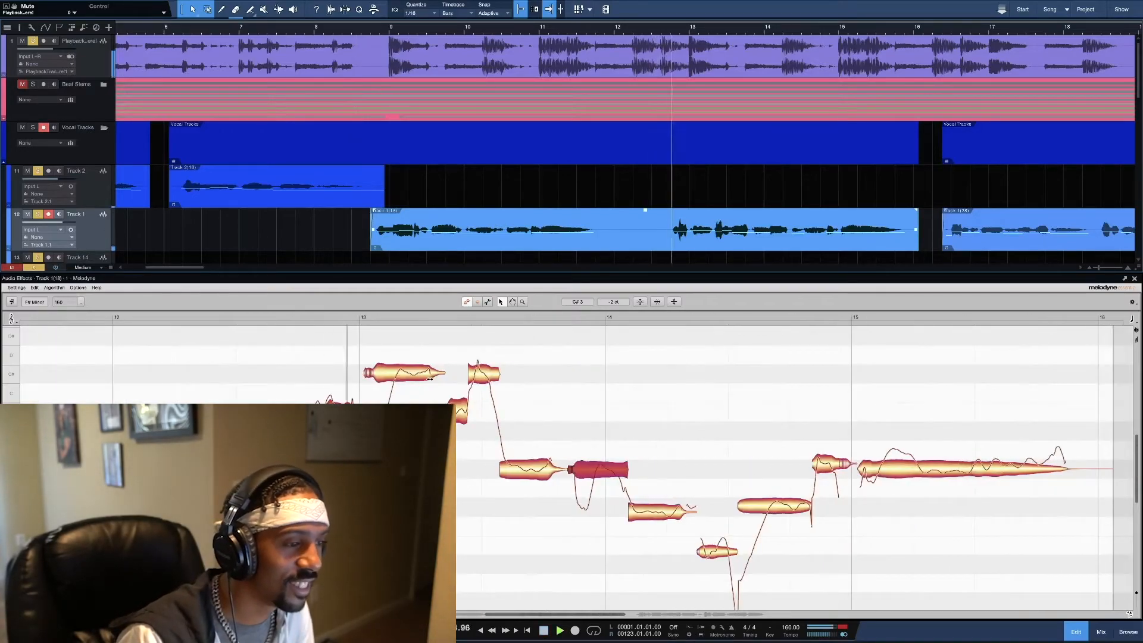
key("space")
- Center the notes after bar 14 on F#3, E3 and F#3 in turn, undoing and redoing the first adjustment
left_click(653, 515)
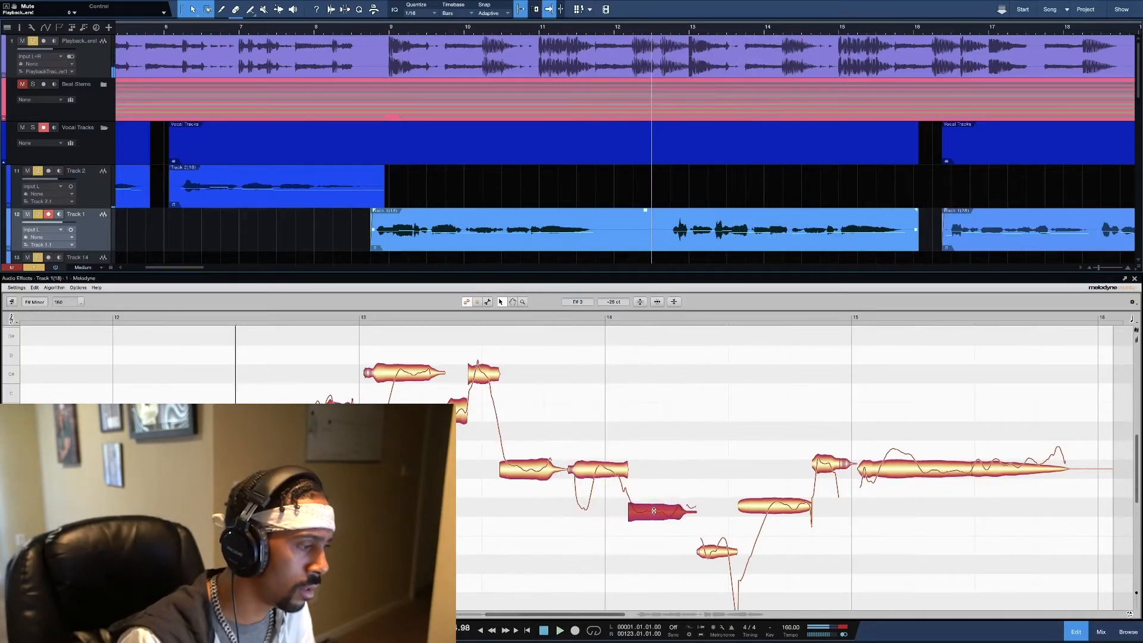
key("ctrl+z")
left_click_drag(653, 514, 656, 509)
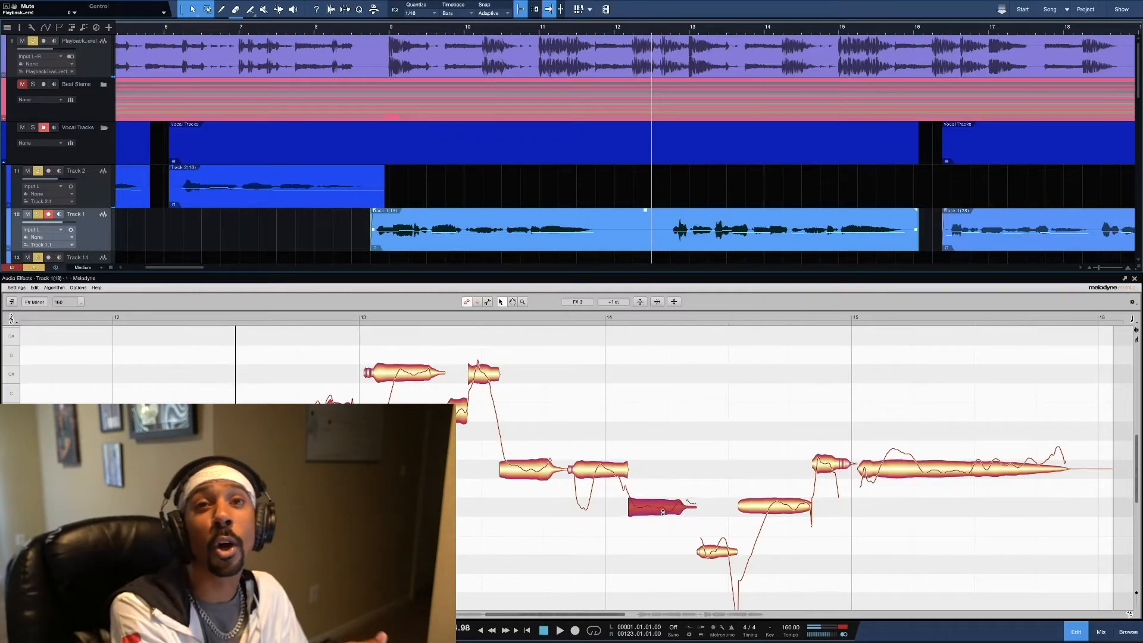
left_click(714, 552)
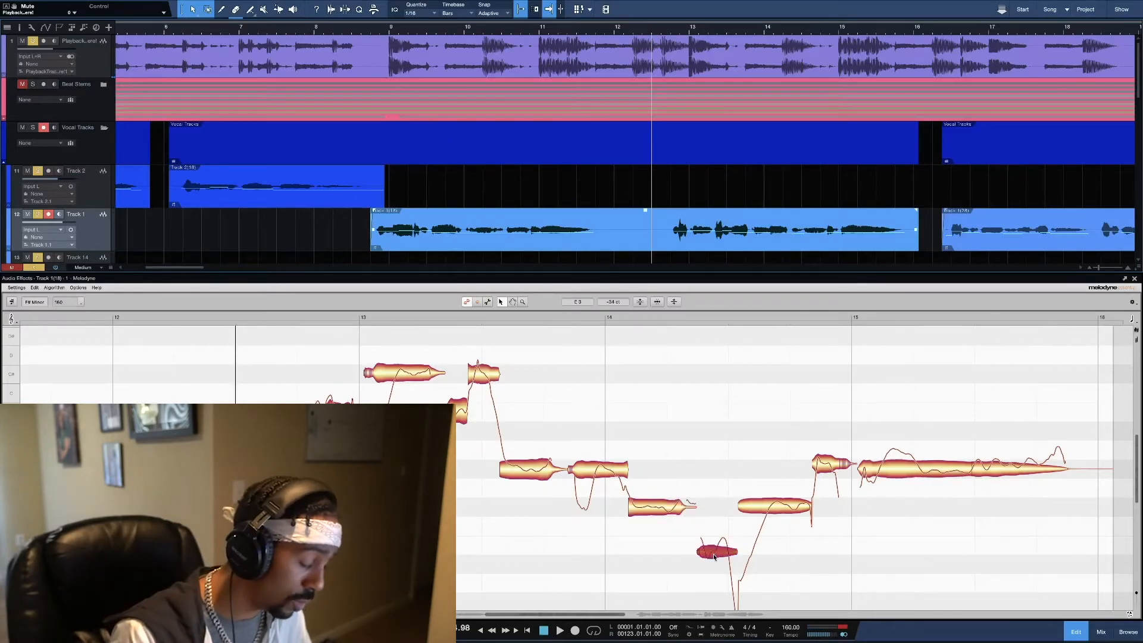
left_click(767, 507)
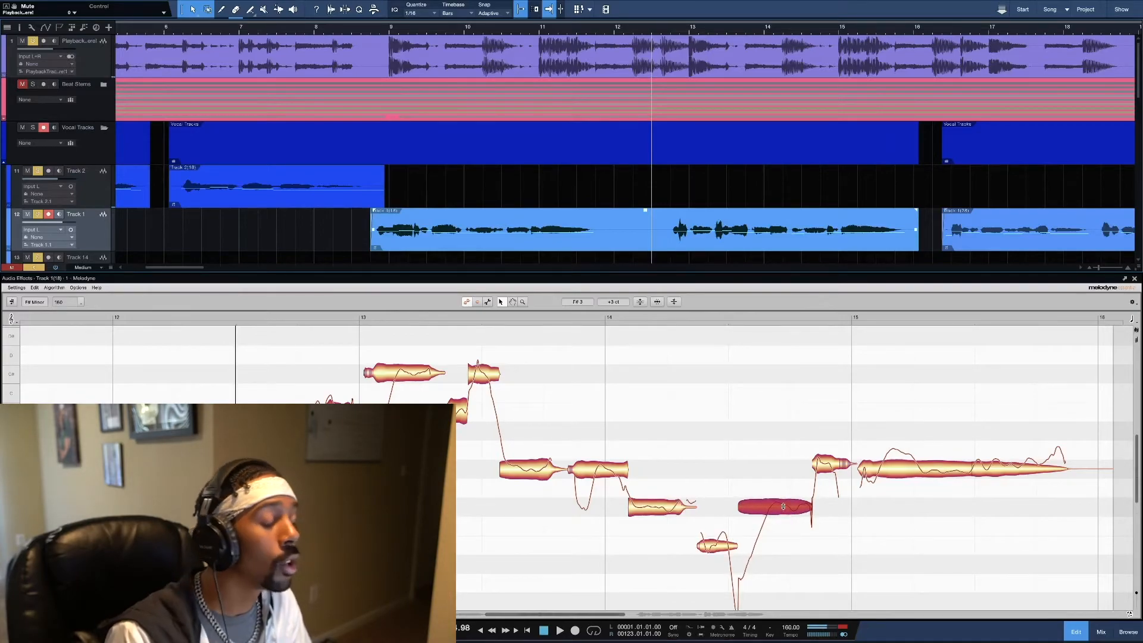
- Center the short note just before bar 15 on G#3 and audition the end of the clip
scroll(371, 355, "right", 5)
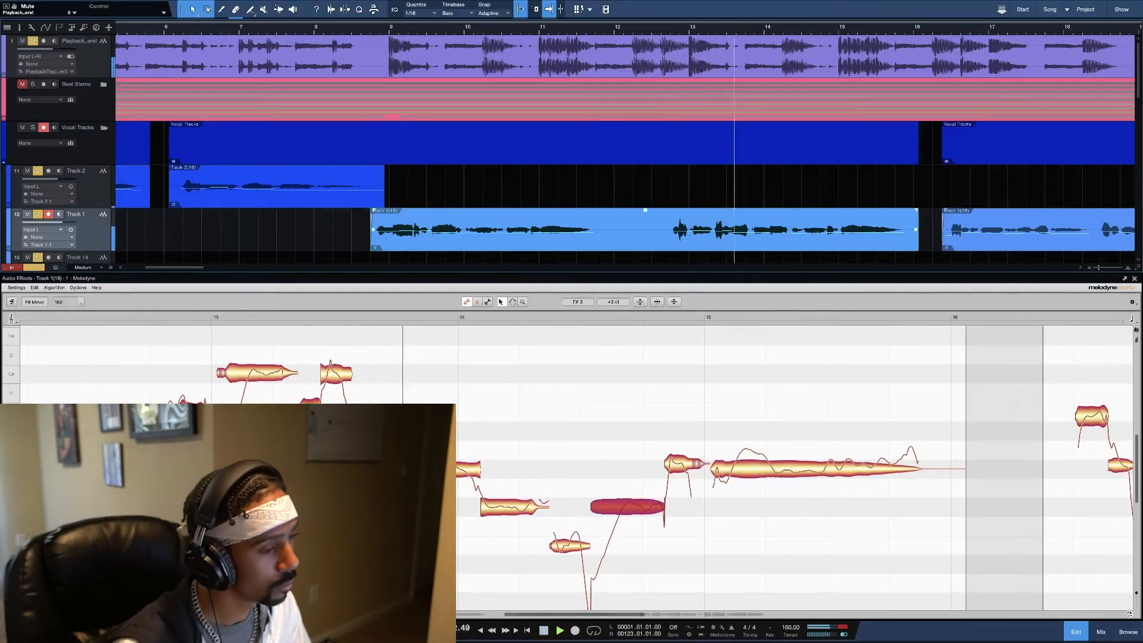
key("space")
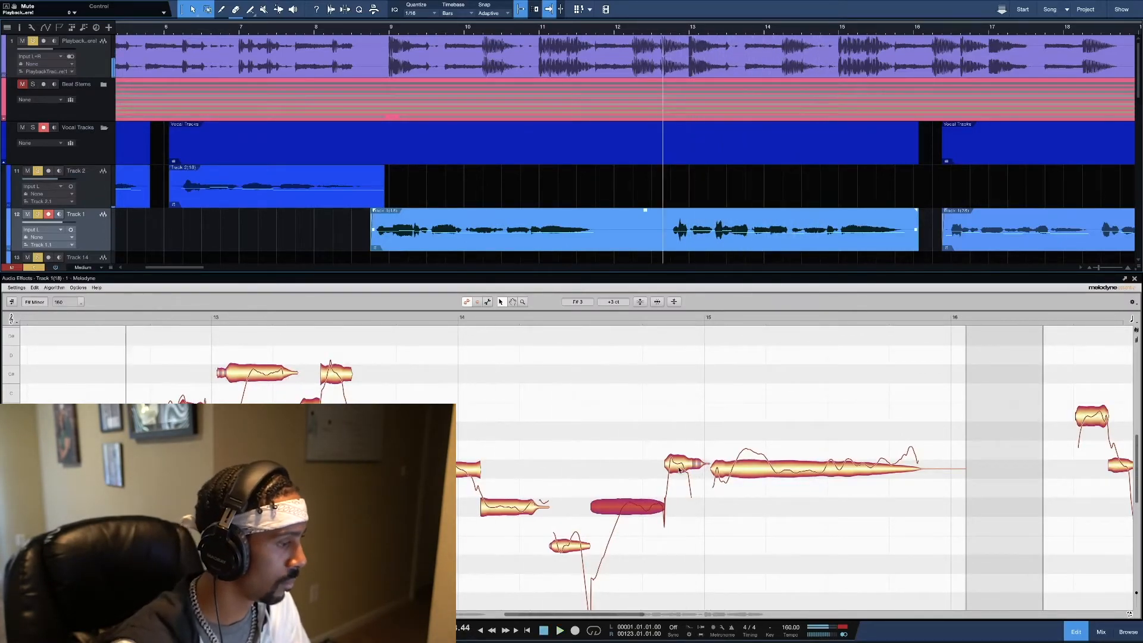
left_click(678, 469)
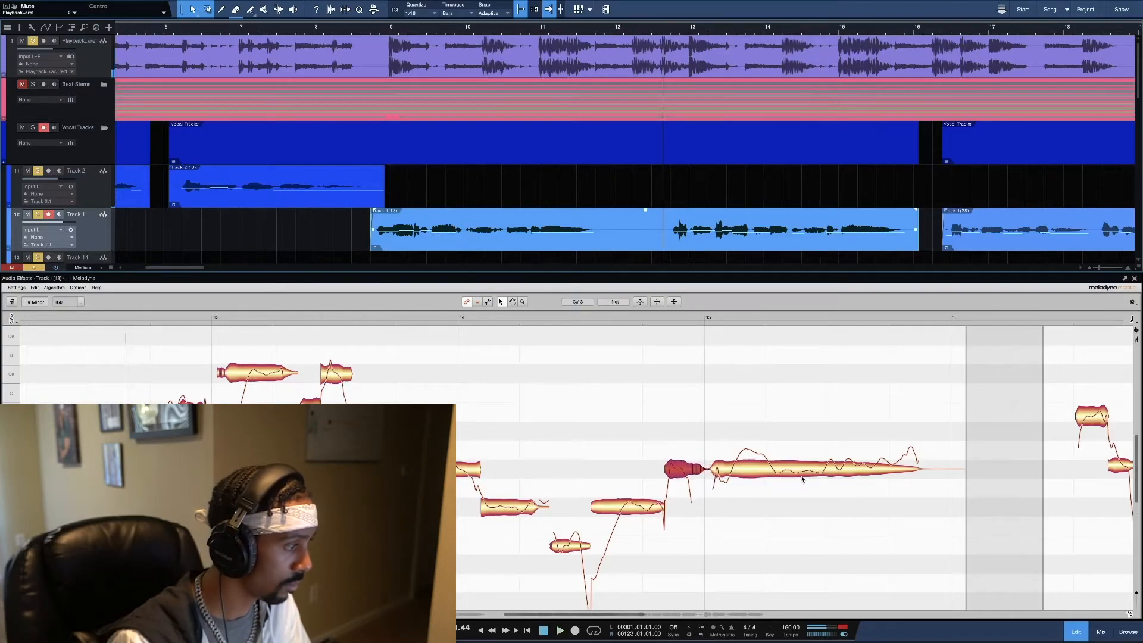
key("space")
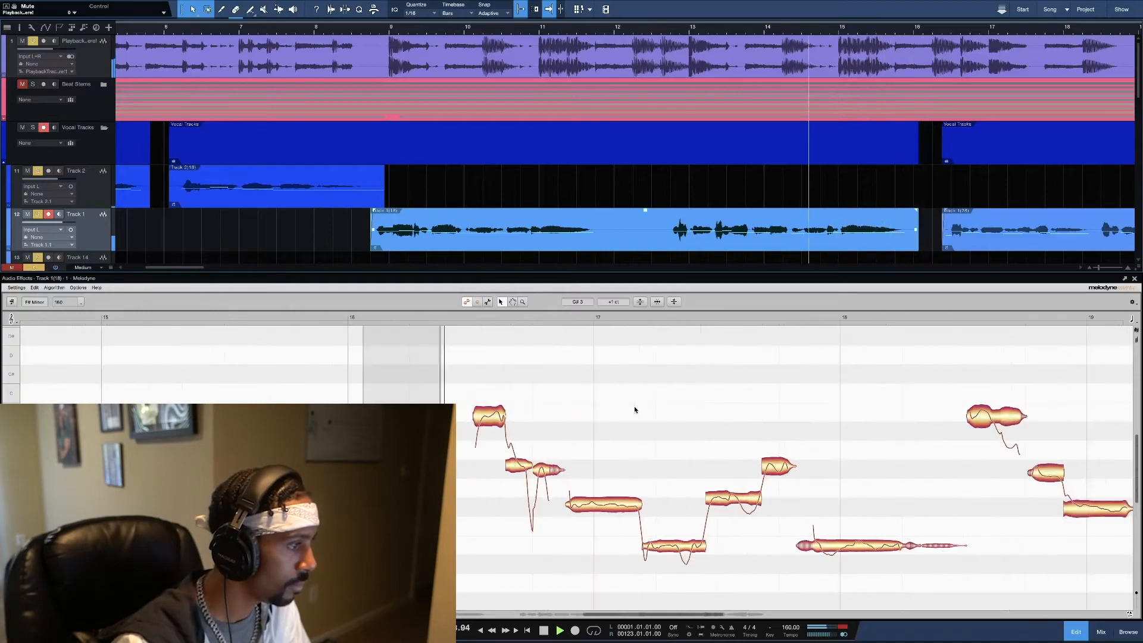
- Center the notes leading from bar 16 into bar 17 on B3, G#3 and F#3 in turn
left_click(435, 412)
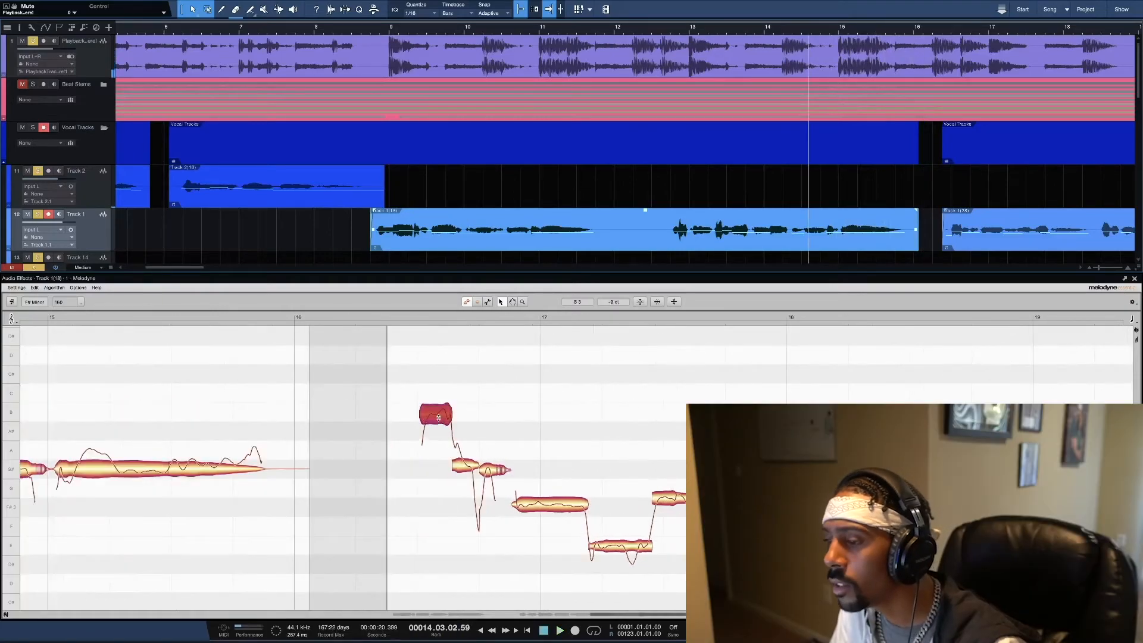
left_click(463, 465)
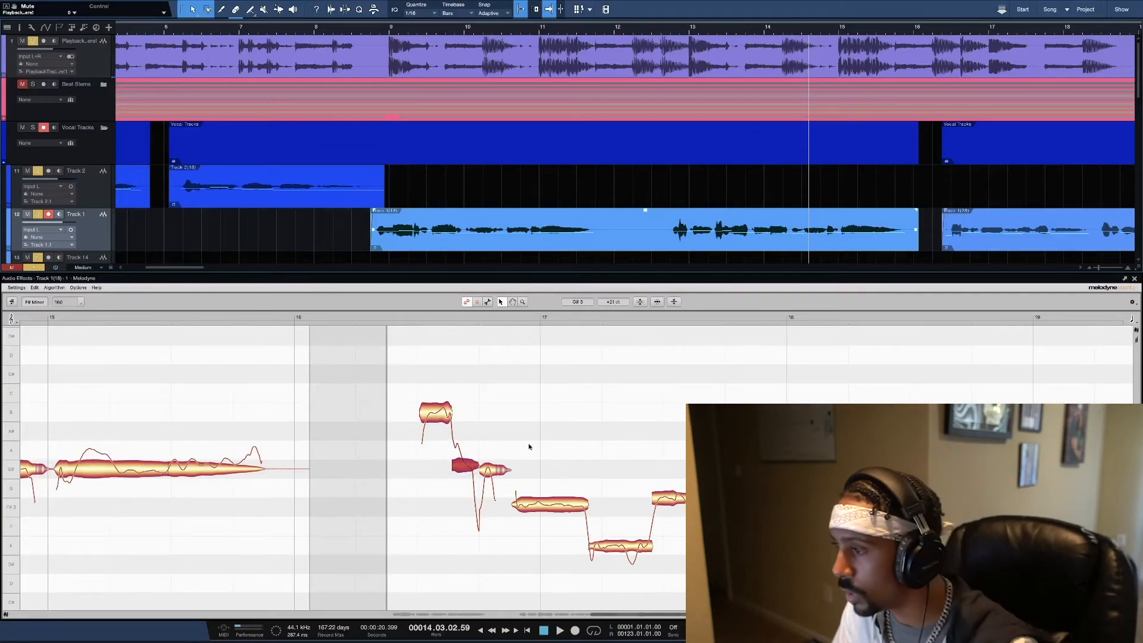
double_click(463, 469)
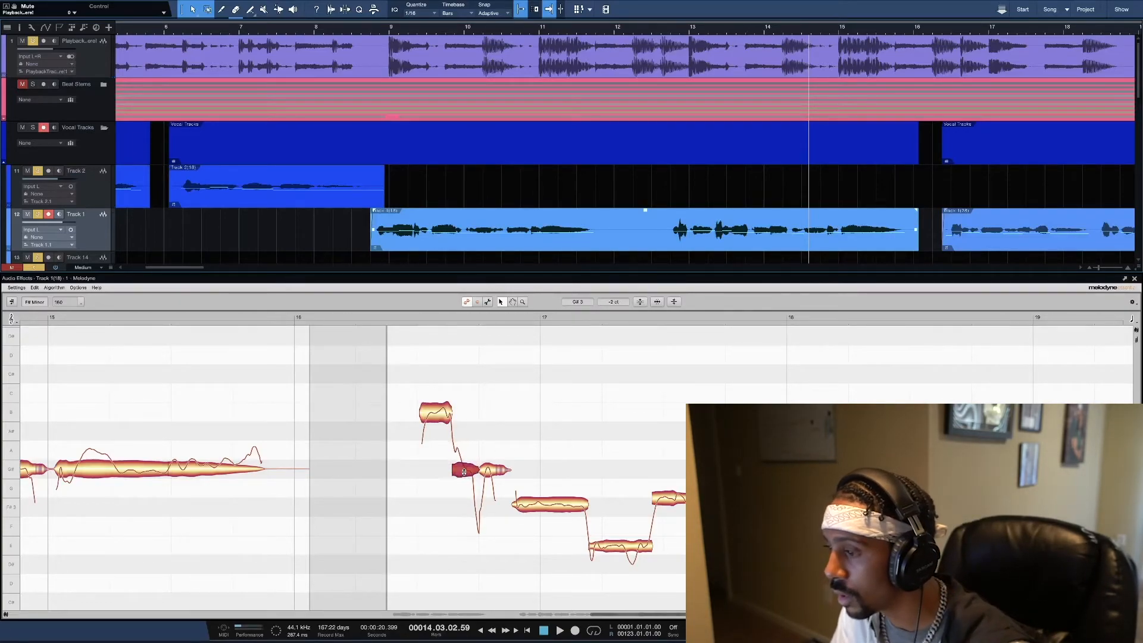
double_click(552, 501)
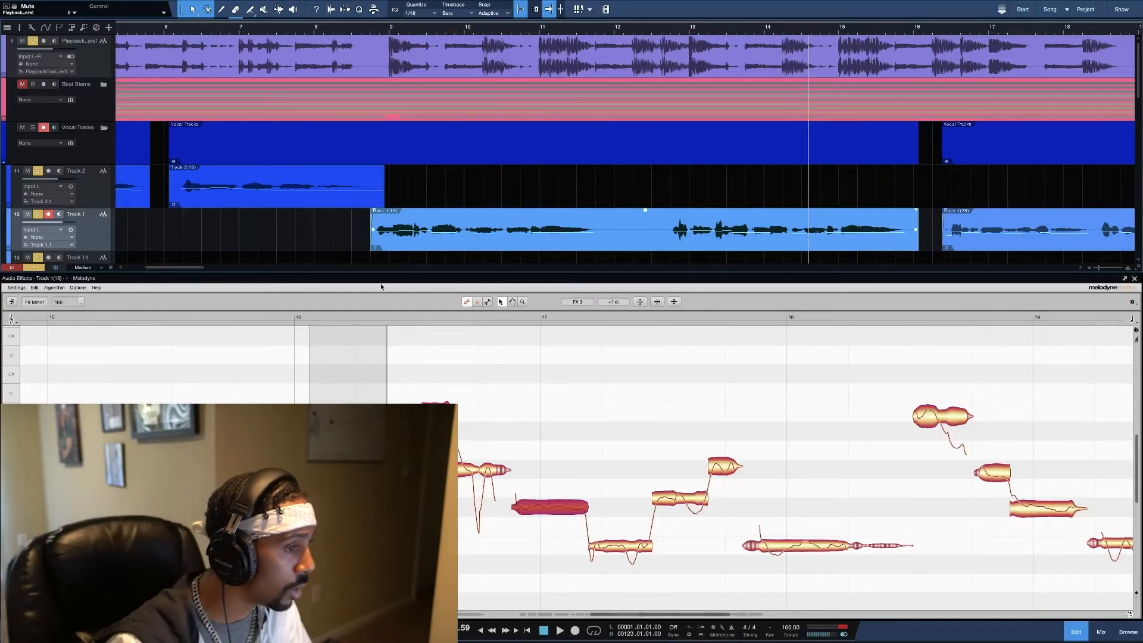
- Audition the phrase from after bar 16 and center the two rising notes in bar 17 on F#3 and G#3, trying the first on G3
left_click(393, 320)
left_click(398, 315)
key("space")
left_click_drag(684, 501, 685, 489)
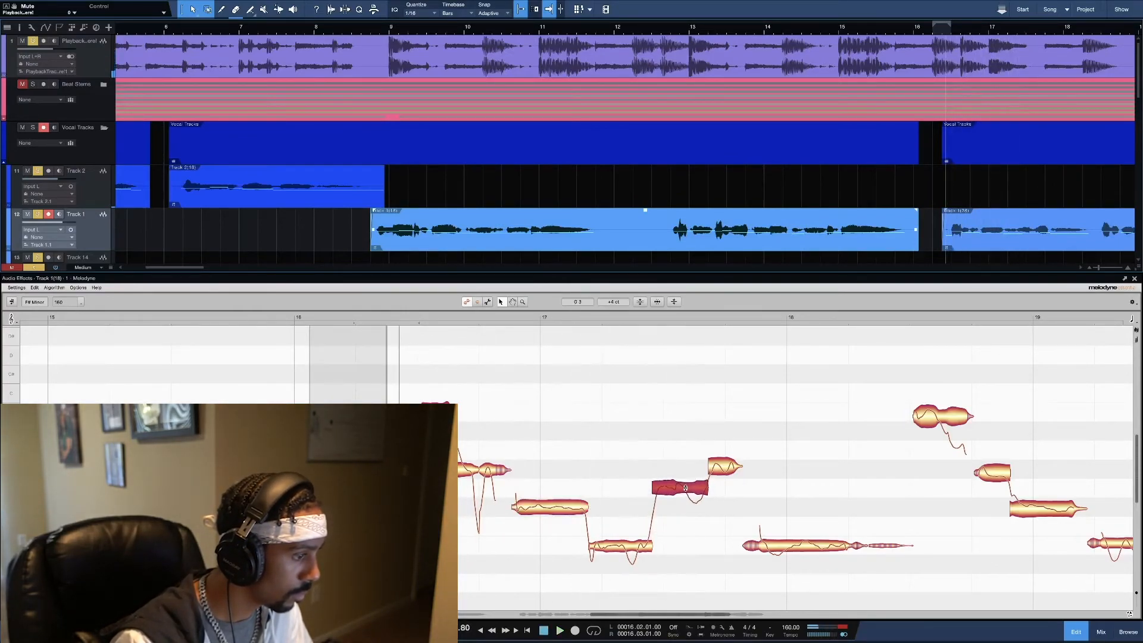
key("space")
left_click_drag(682, 492, 680, 506)
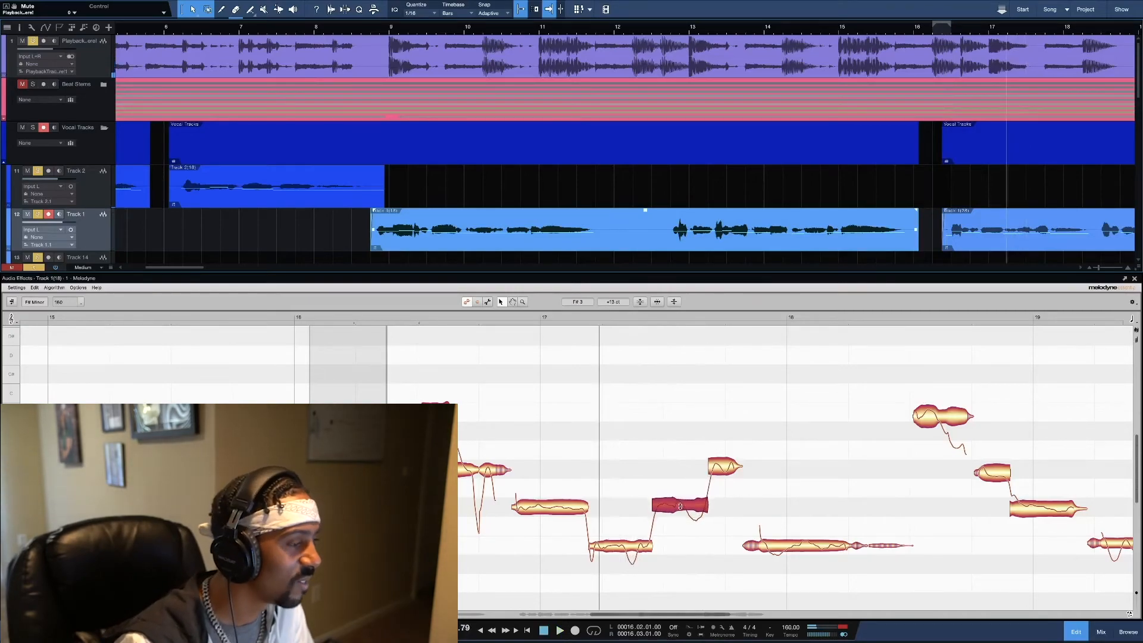
key("space")
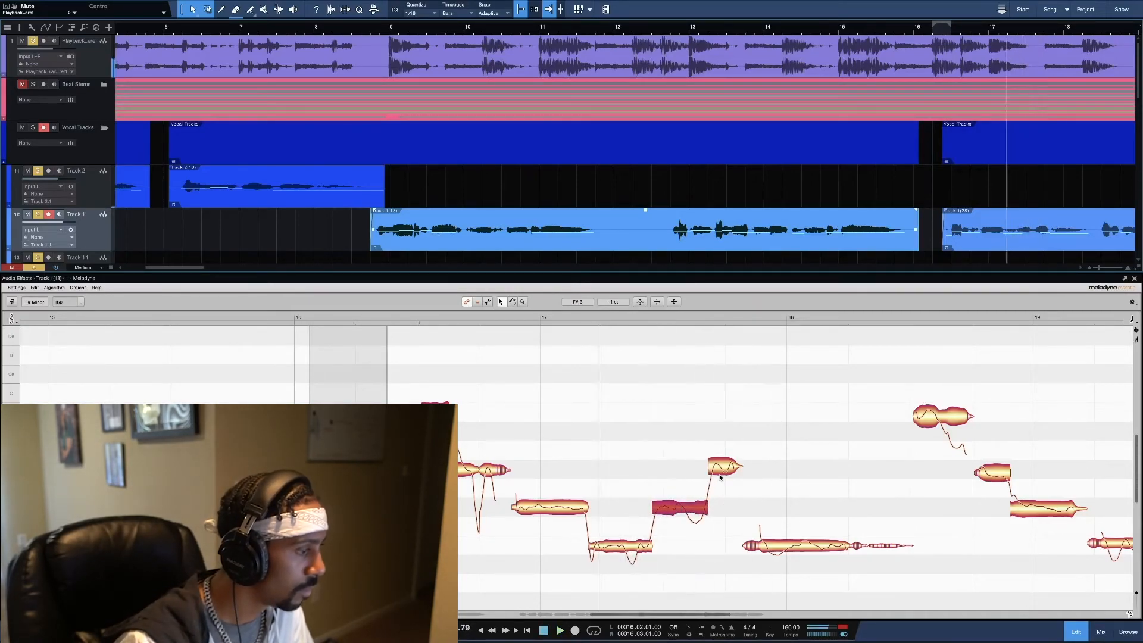
left_click(724, 469)
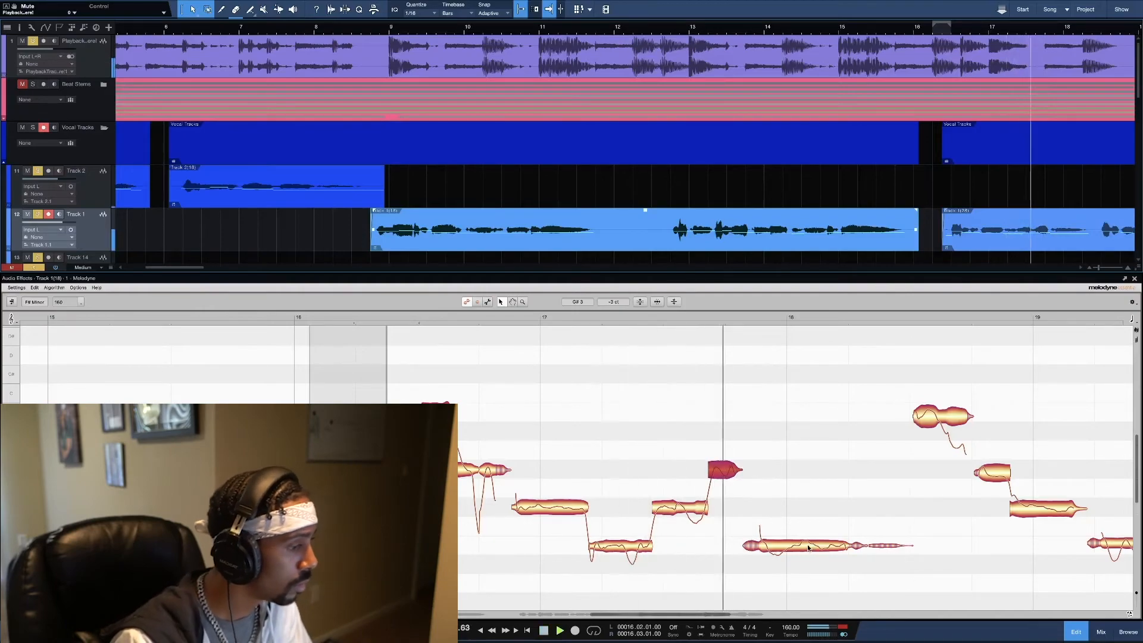
key("space")
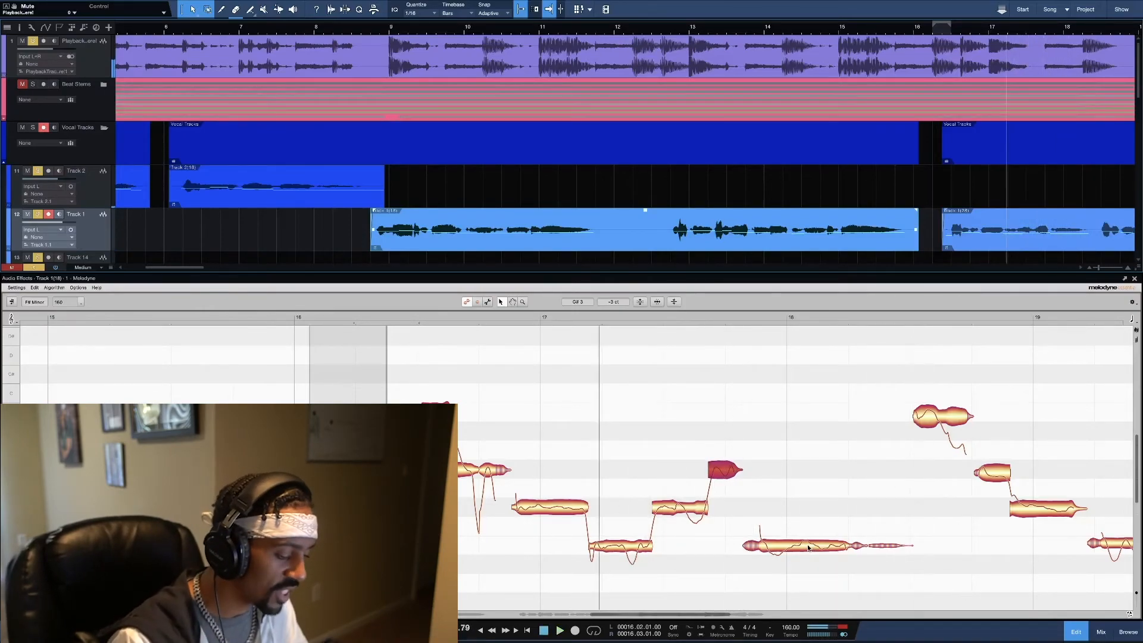
- Save the song and close the Melodyne editor to return to the start of the arrangement
key("ctrl+s")
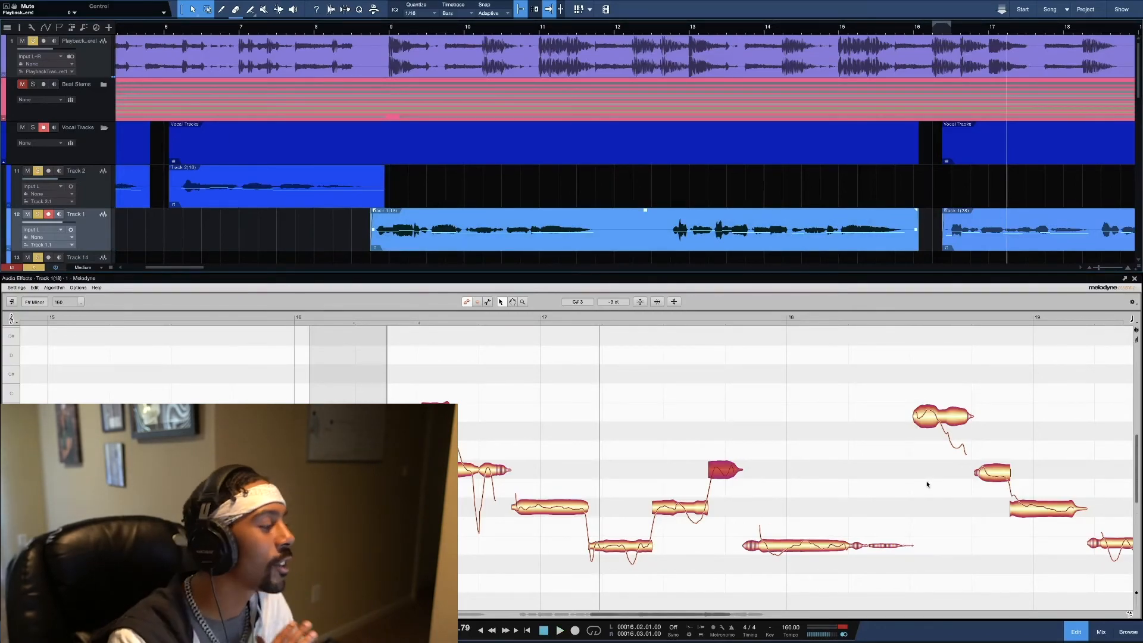
left_click(1077, 631)
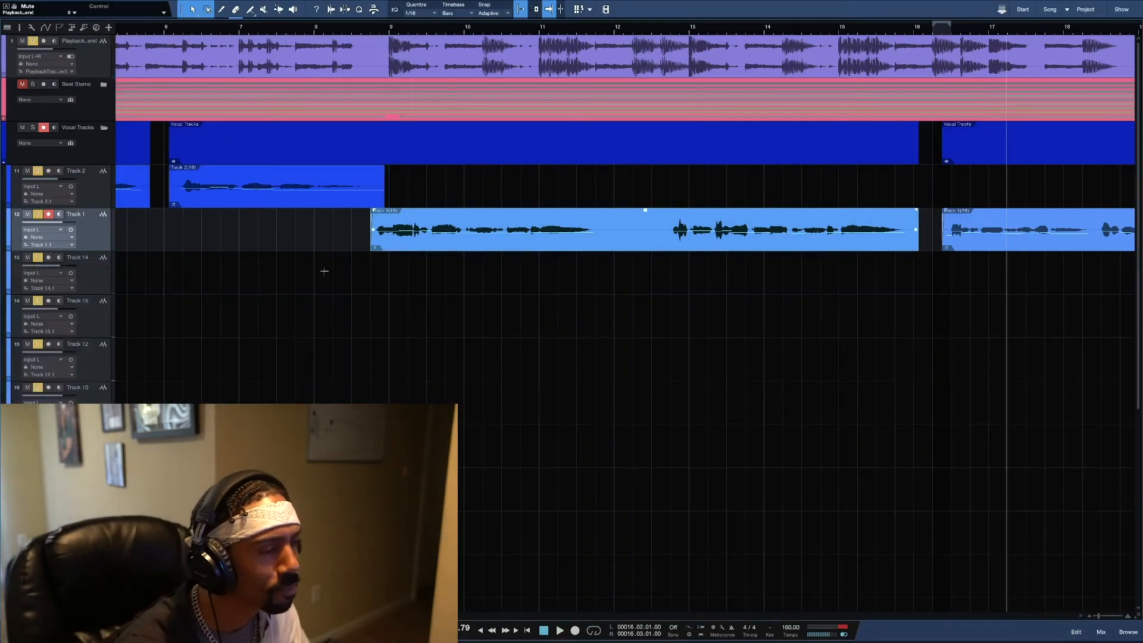
scroll(303, 265, "left", 5)
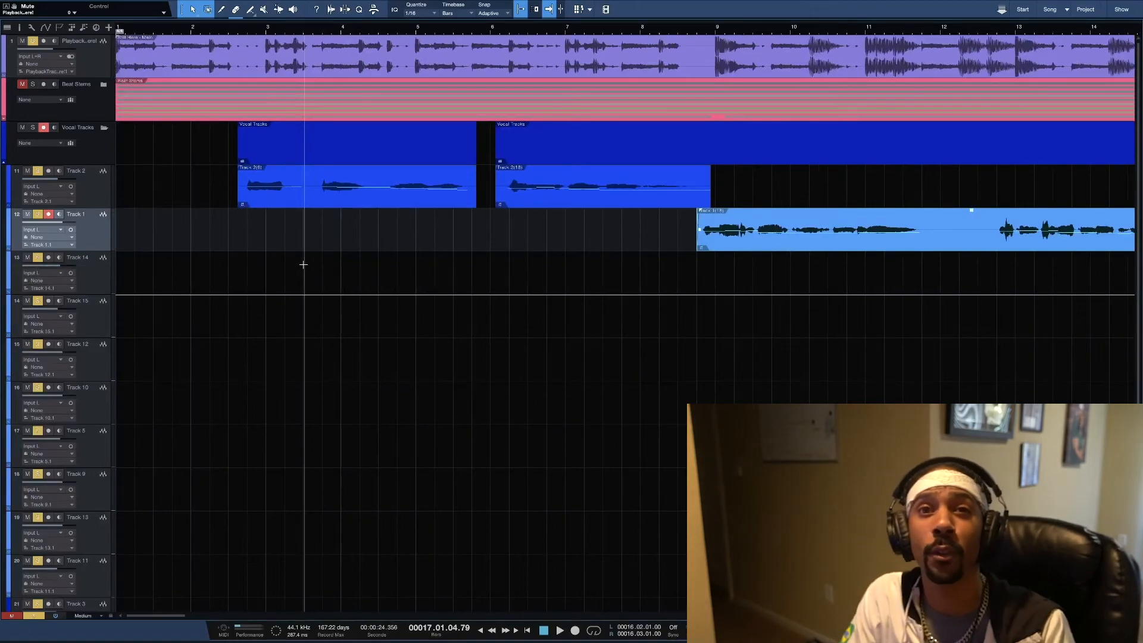